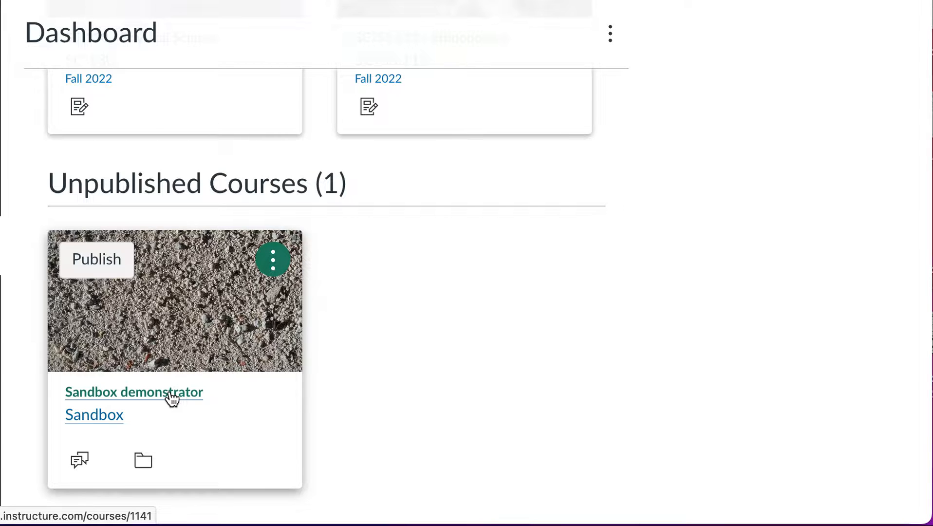
Open the Sandbox demonstrator course and view its Assignments page.
click(171, 398)
click(99, 257)
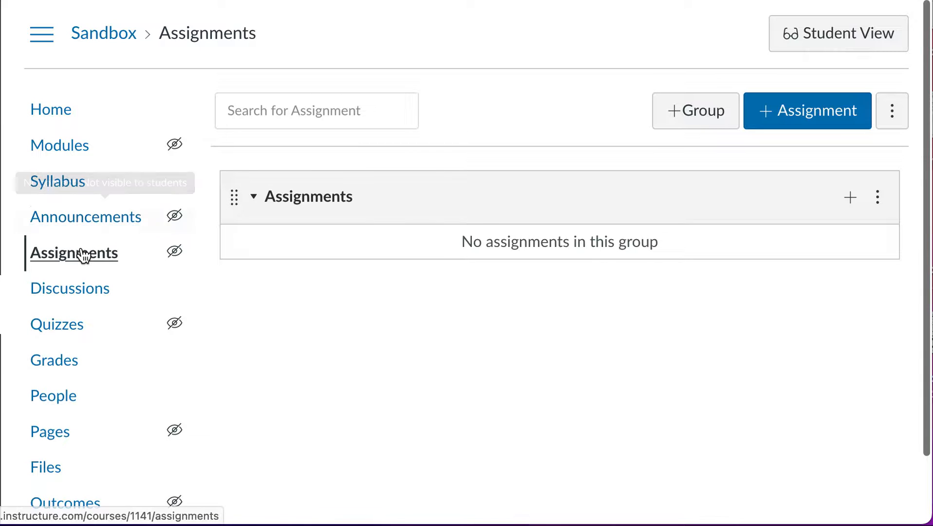
mouse_move(82, 255)
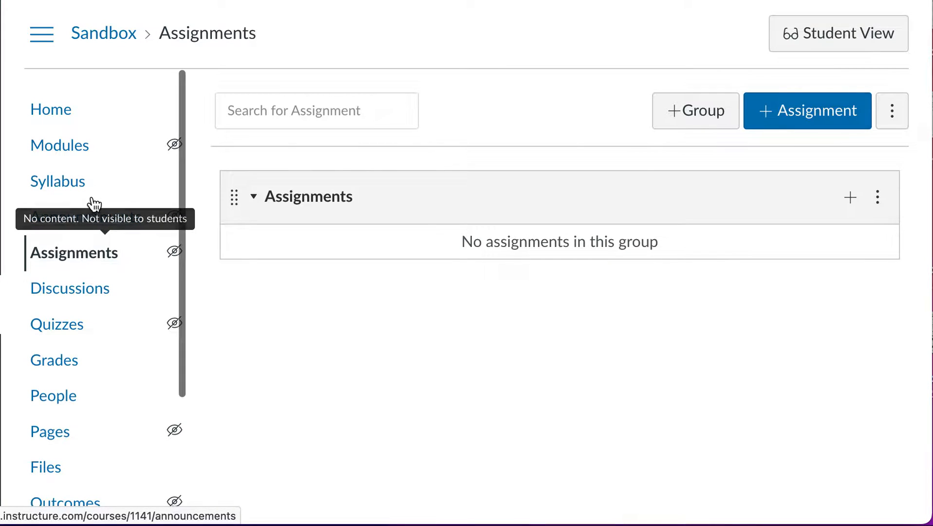
mouse_move(110, 163)
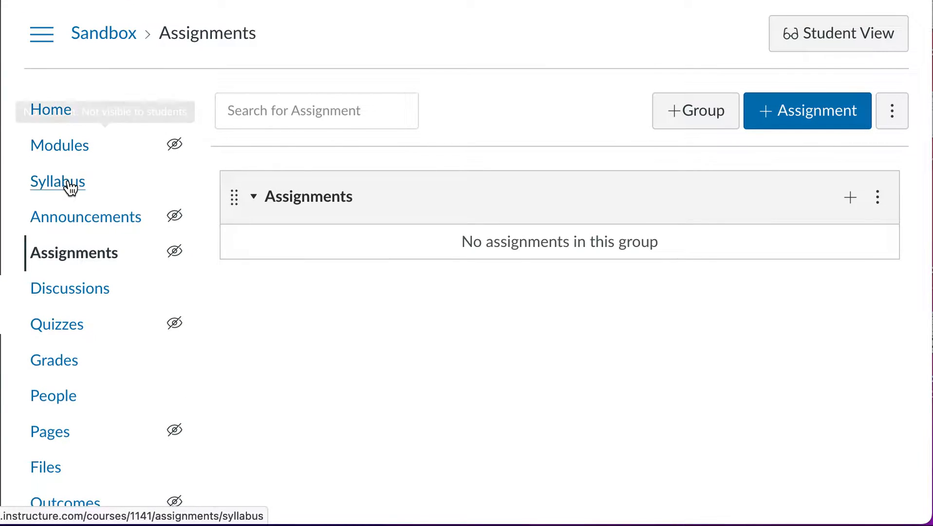
mouse_move(91, 221)
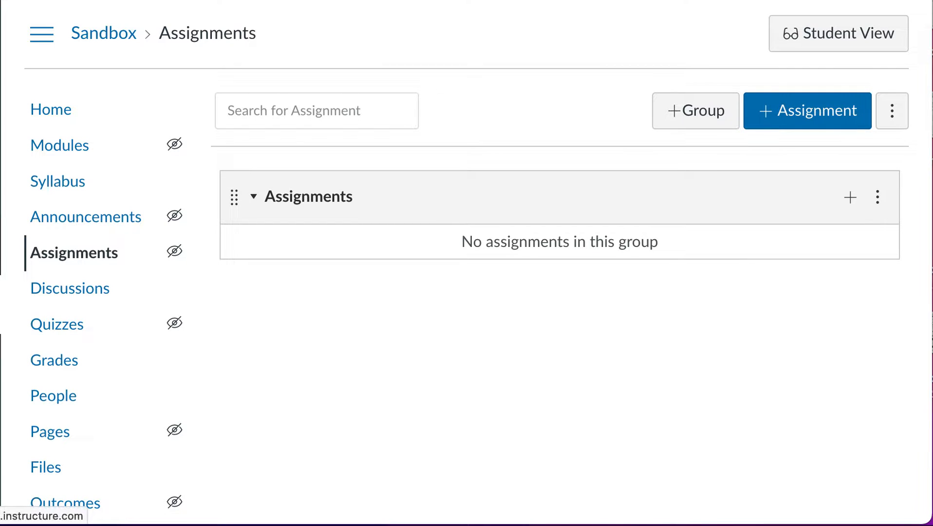
Find the Spring 2022 SC/SS 115 - Ethnobotany course among all courses and open its Assignments page.
click(1, 302)
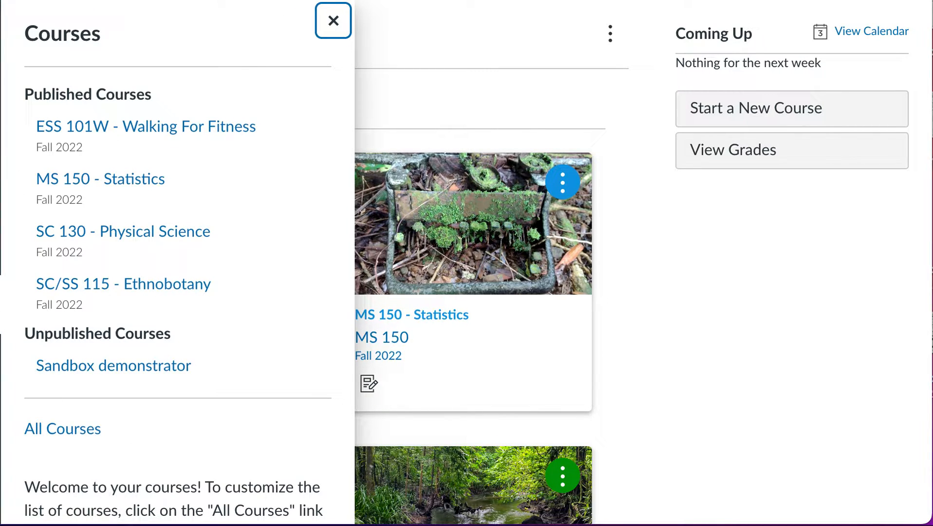
click(84, 429)
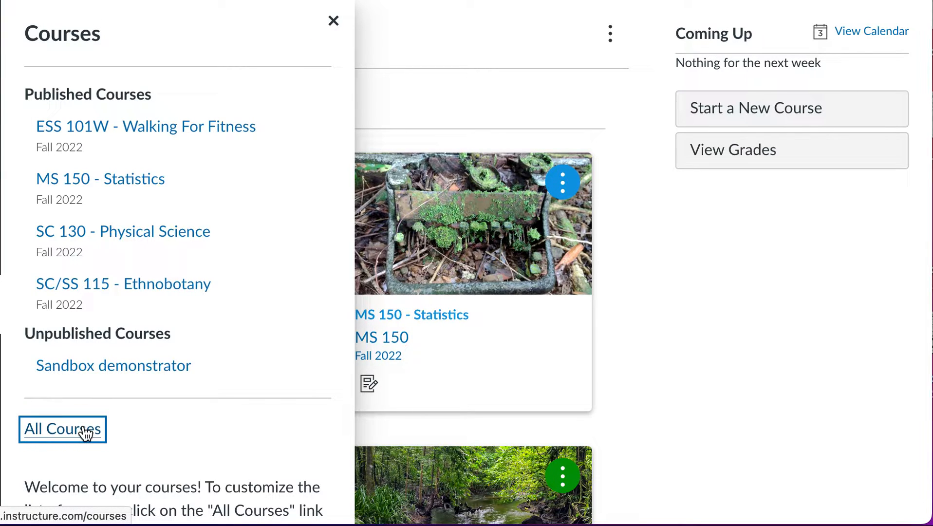
scroll(129, 427, down, 2)
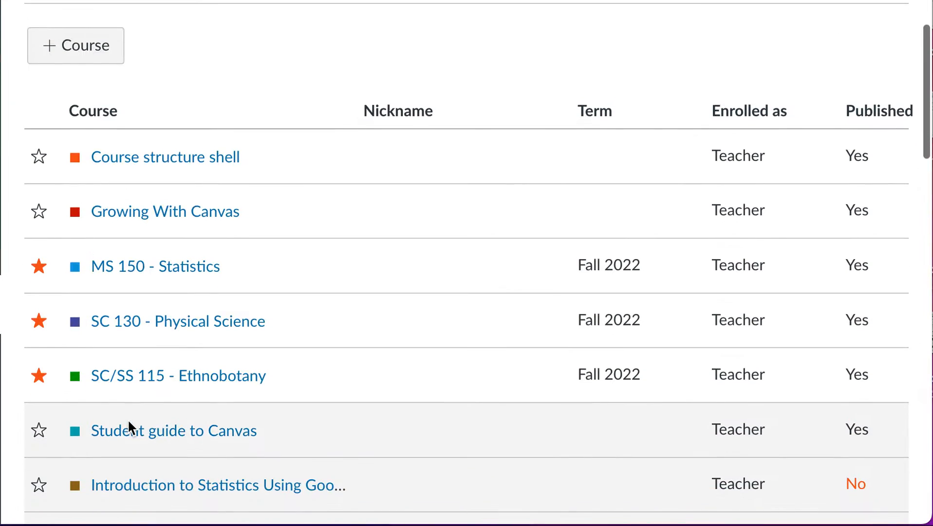
scroll(129, 424, down, 7)
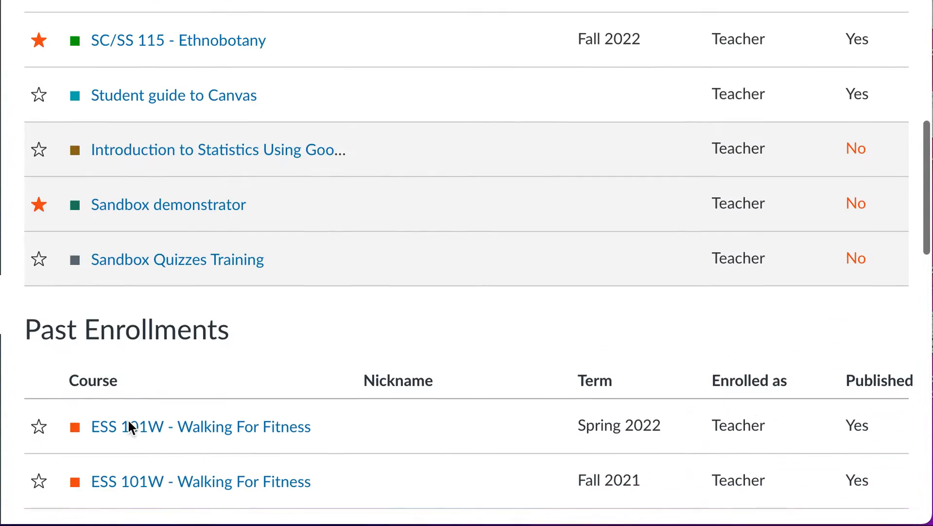
scroll(129, 428, down, 6)
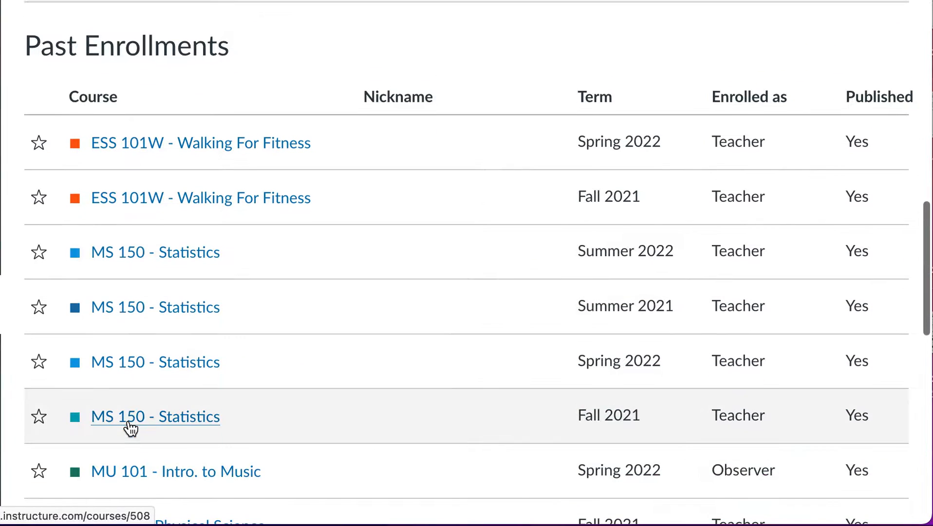
scroll(129, 427, down, 4)
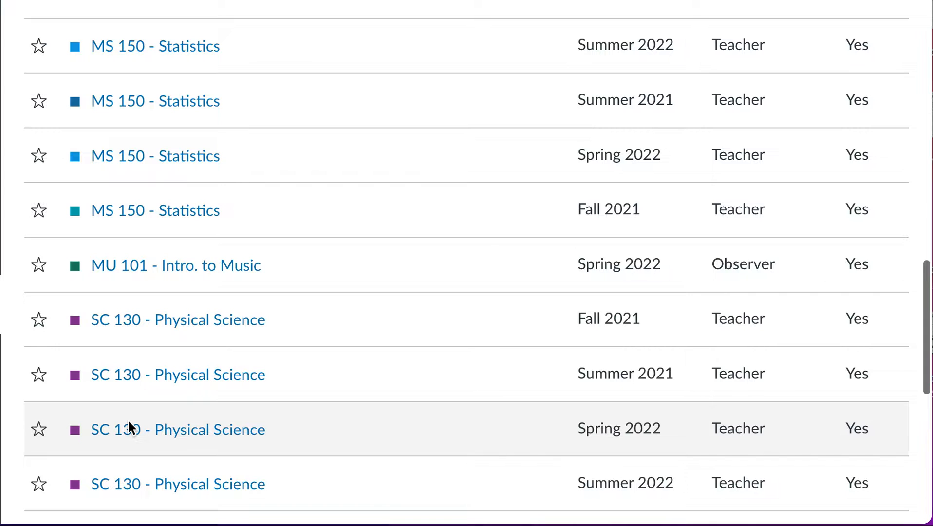
scroll(129, 428, down, 4)
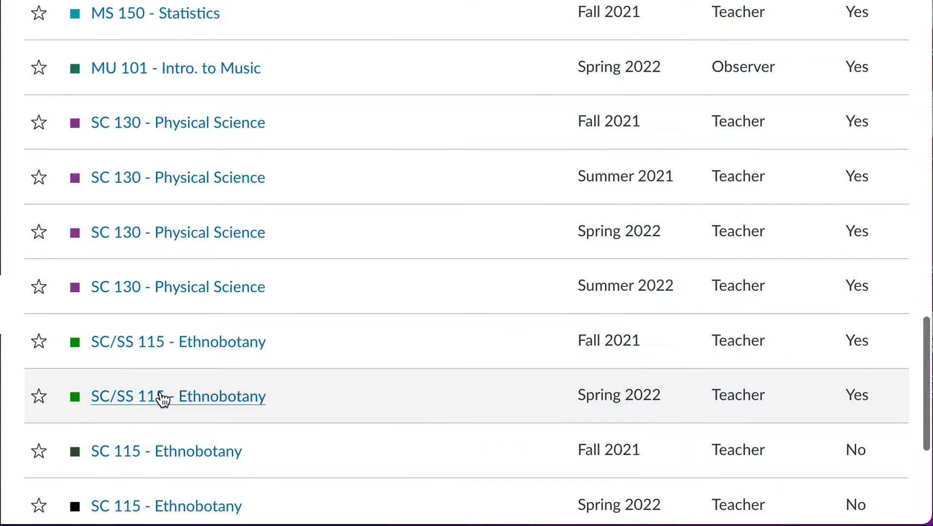
click(163, 397)
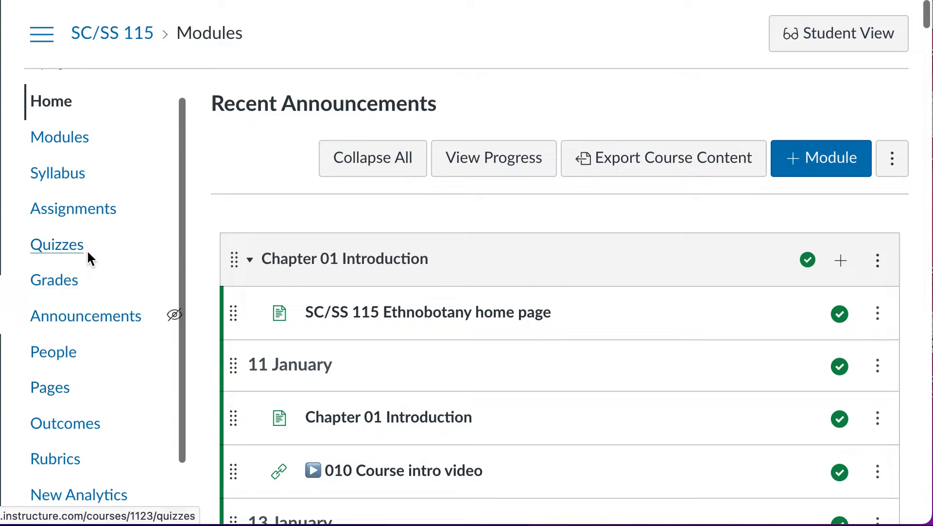
click(89, 207)
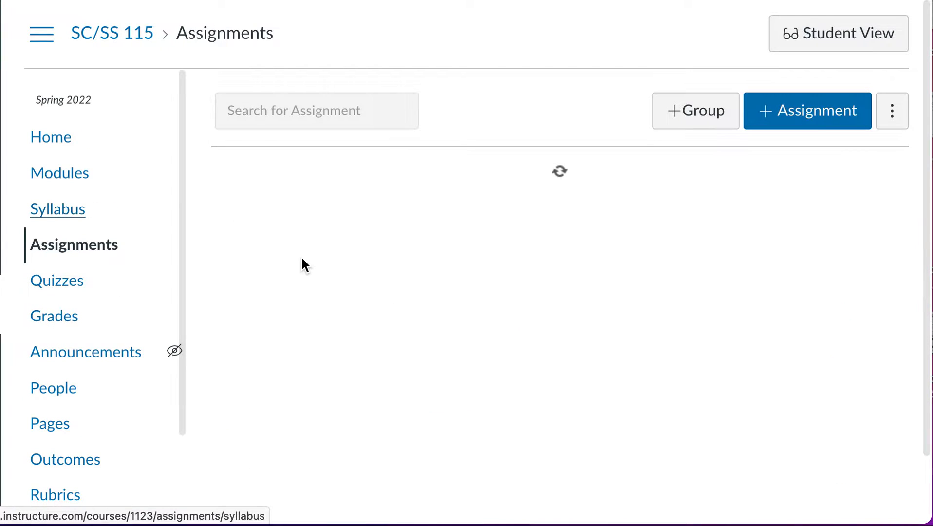
Copy the Thatching assignment to the Sandbox demonstrator course without choosing a module.
scroll(297, 377, down, 1)
scroll(296, 373, down, 5)
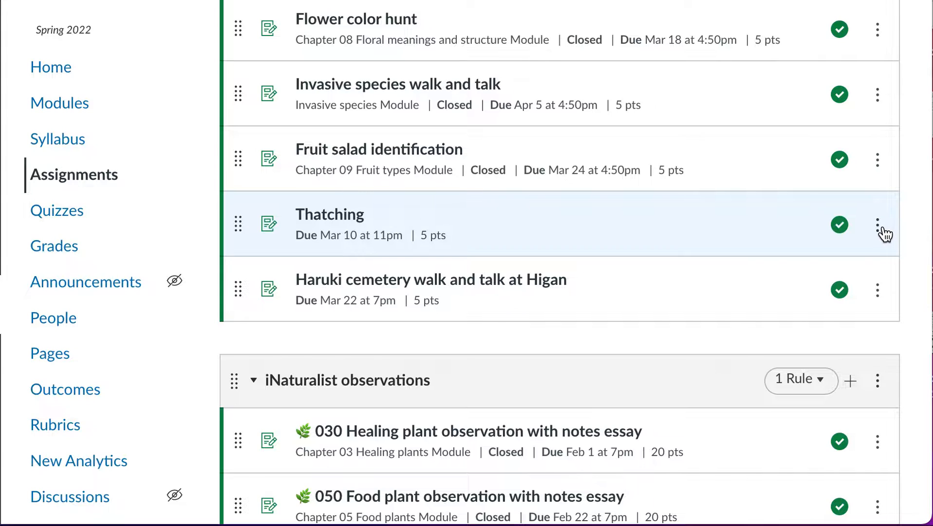
click(877, 225)
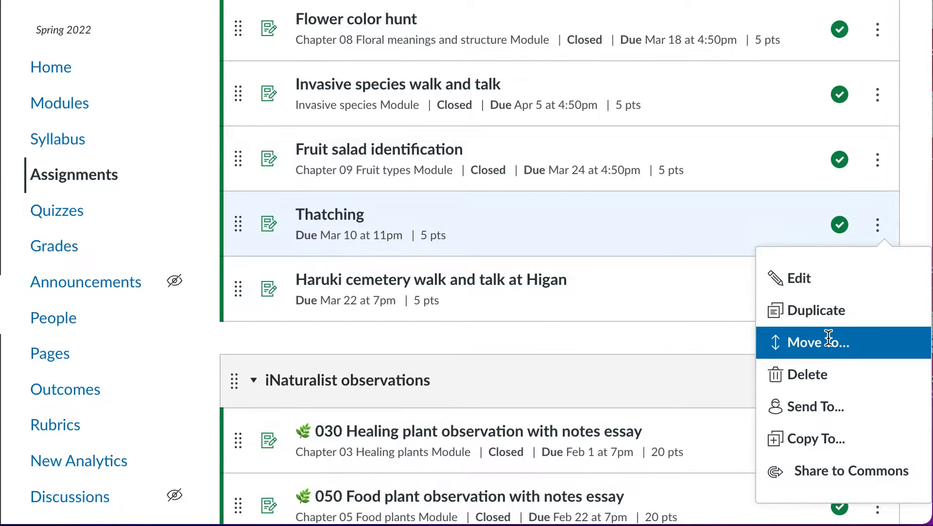
click(806, 439)
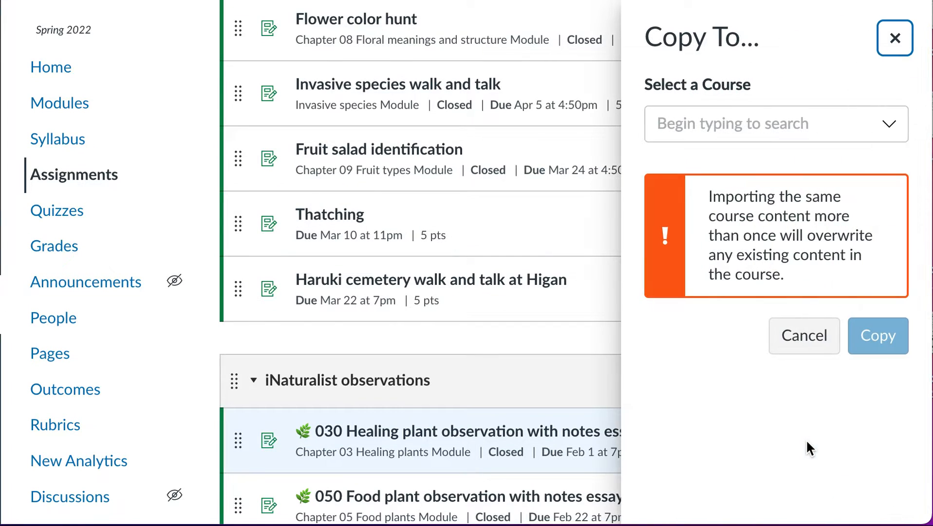
click(888, 122)
text(sa)
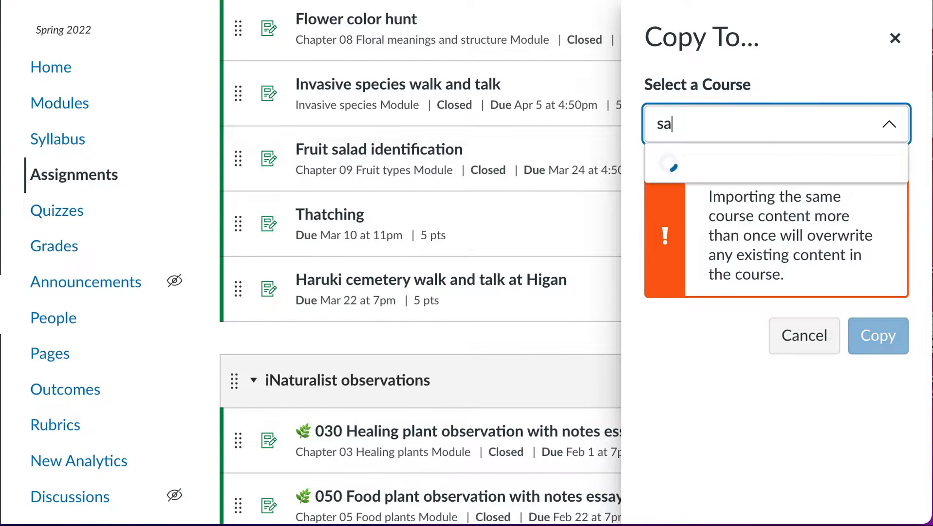
text(ndbox d)
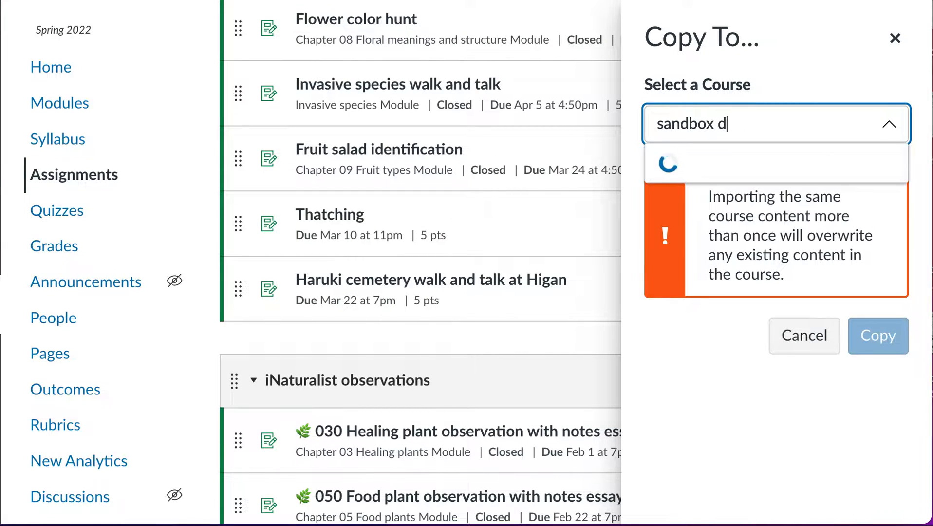
text(emonstrator)
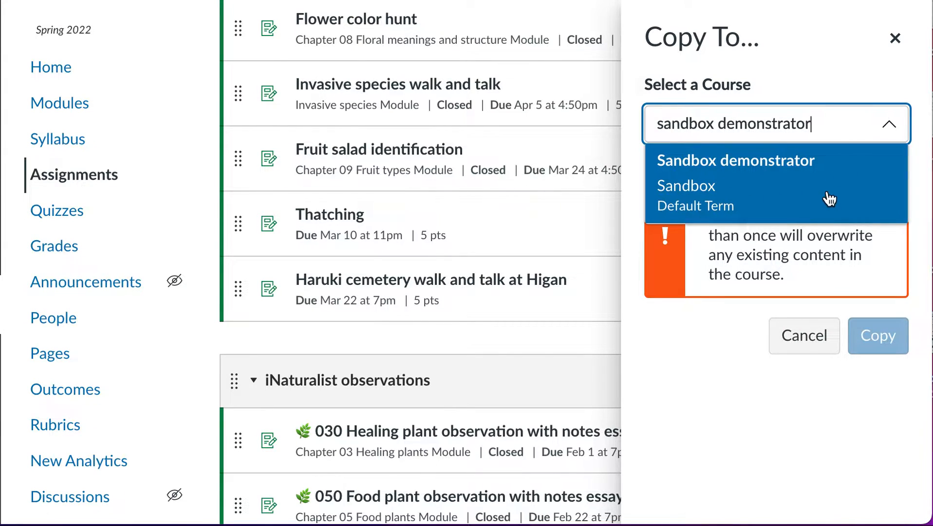
click(775, 205)
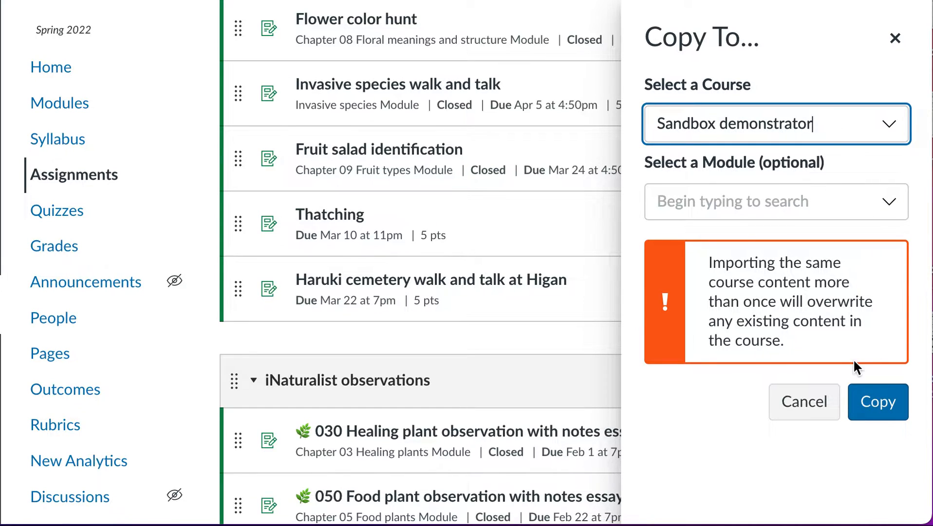
click(884, 404)
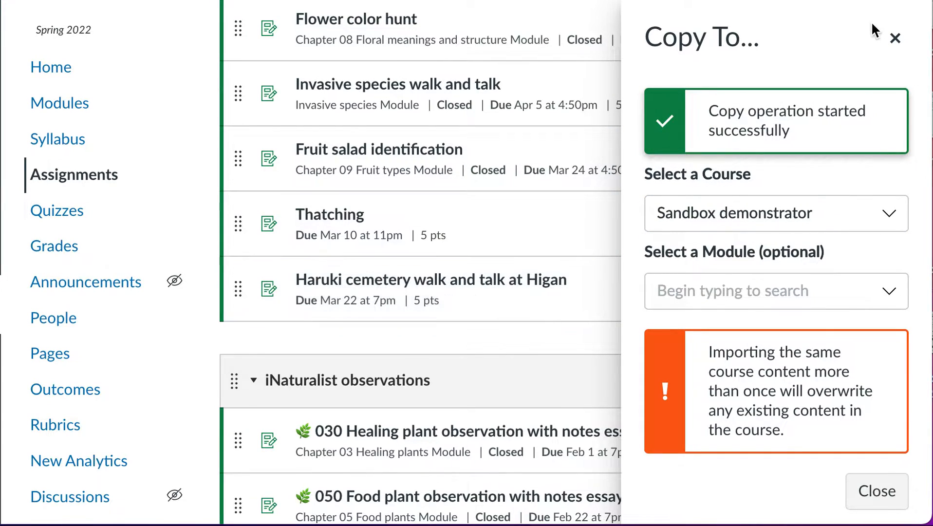
click(895, 38)
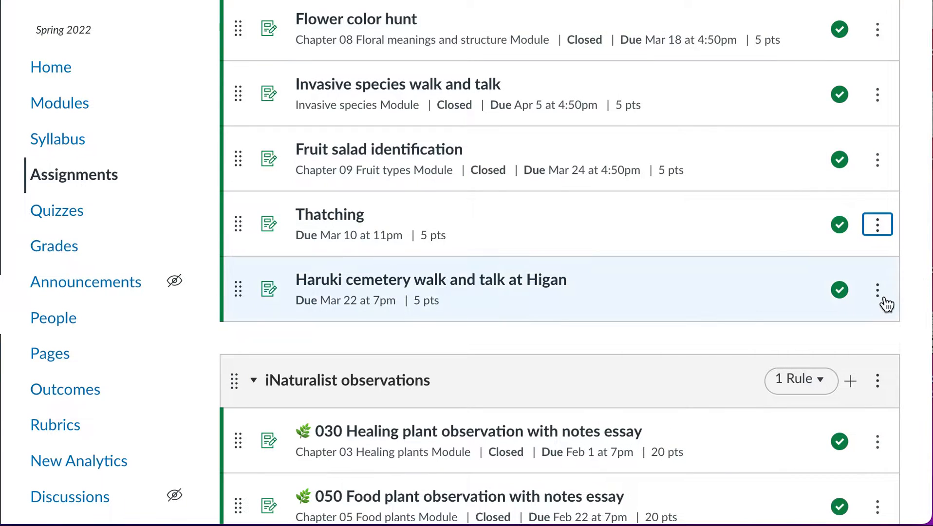
Copy the Haruki cemetery walk and talk at Higan assignment to the Sandbox demonstrator course.
click(879, 293)
click(850, 503)
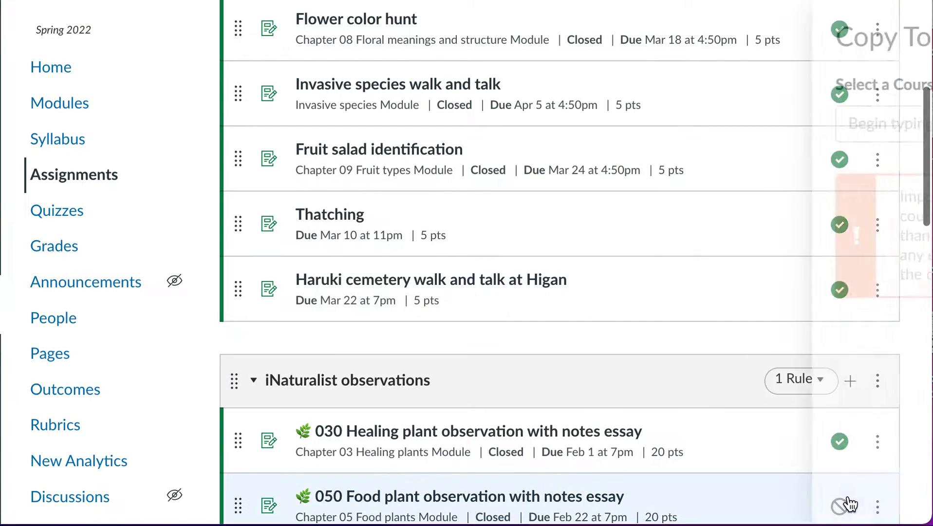
click(815, 130)
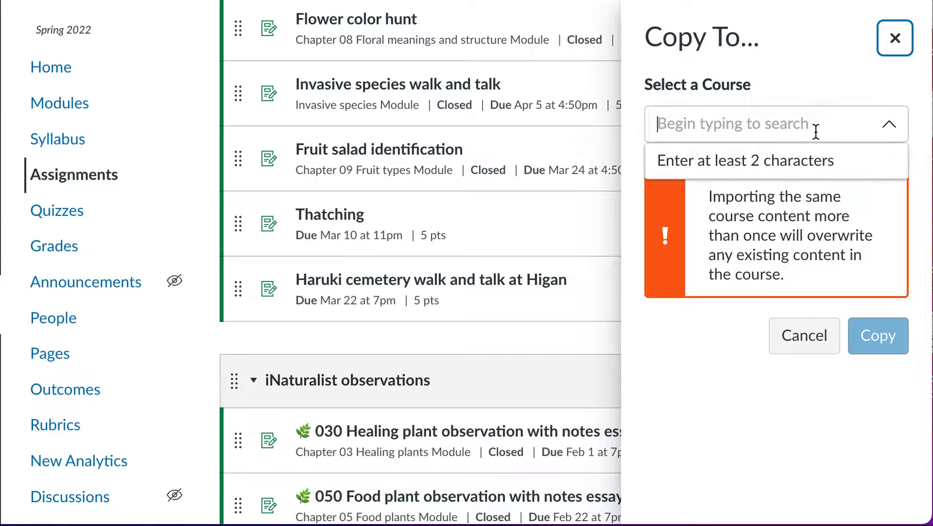
text(sandb)
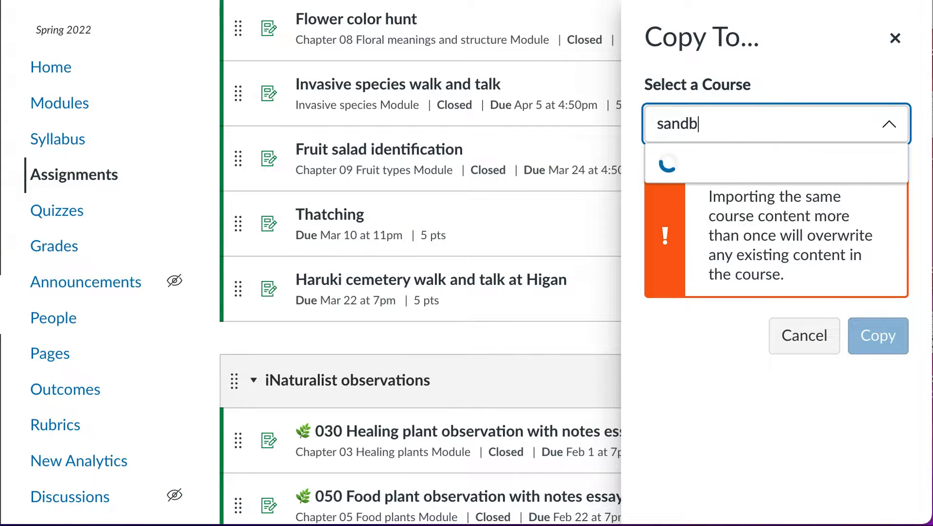
text(ox demons)
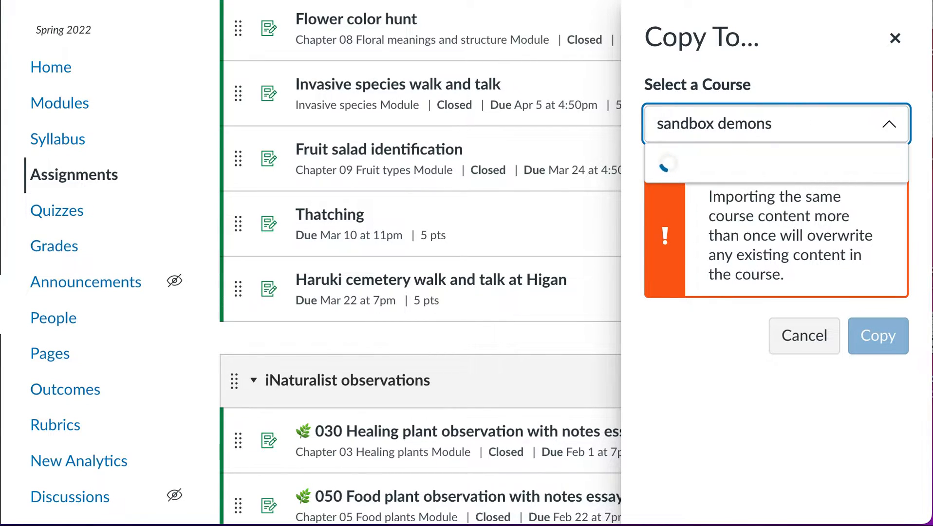
text(trator)
click(785, 163)
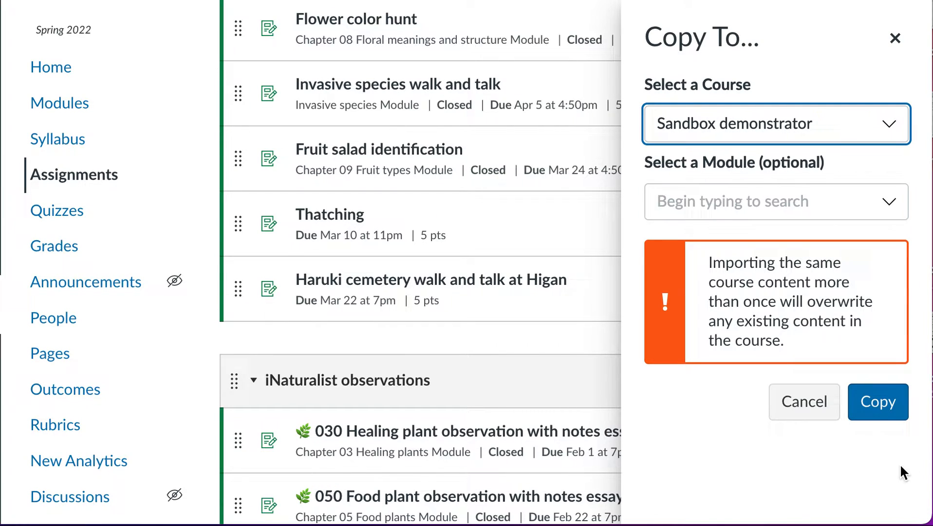
click(890, 411)
scroll(495, 371, down, 1)
scroll(495, 368, down, 15)
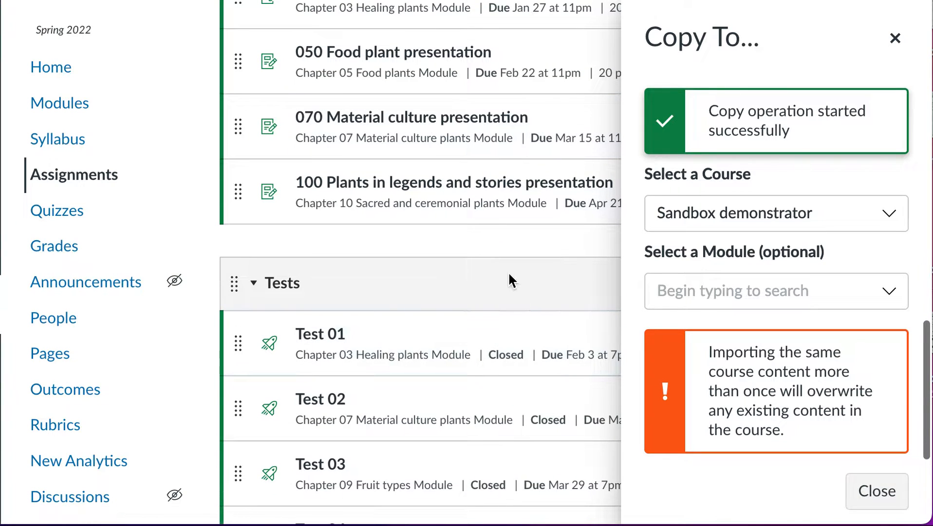
click(901, 48)
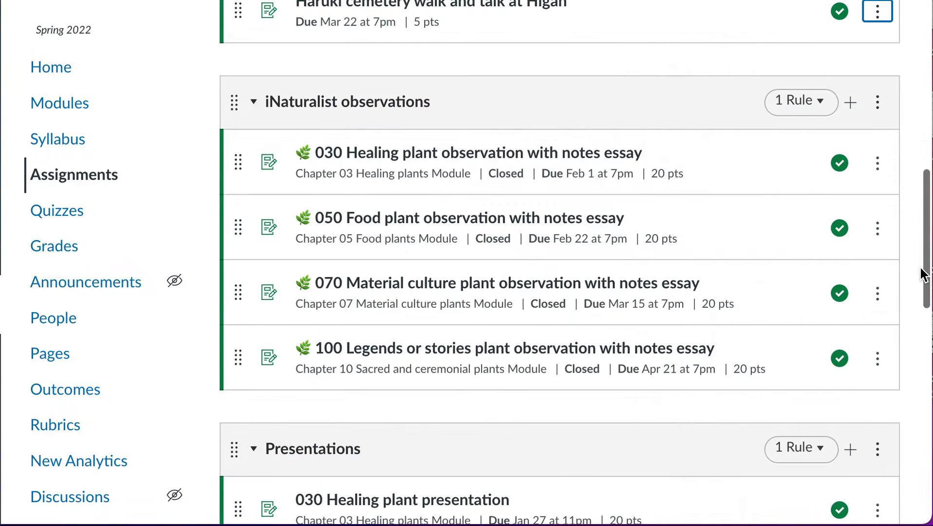
Copy Test 01 from the Tests group to the Sandbox demonstrator course without choosing a module.
scroll(840, 467, down, 10)
scroll(847, 428, down, 1)
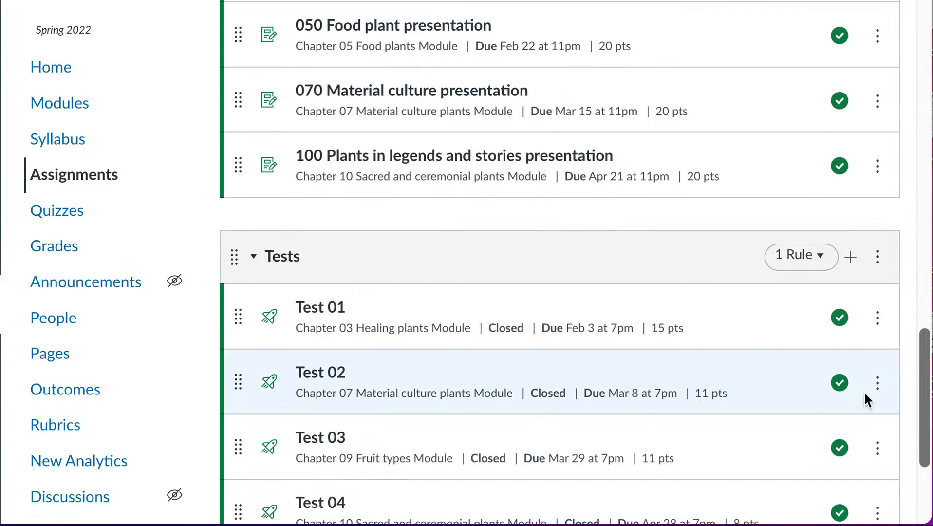
click(878, 322)
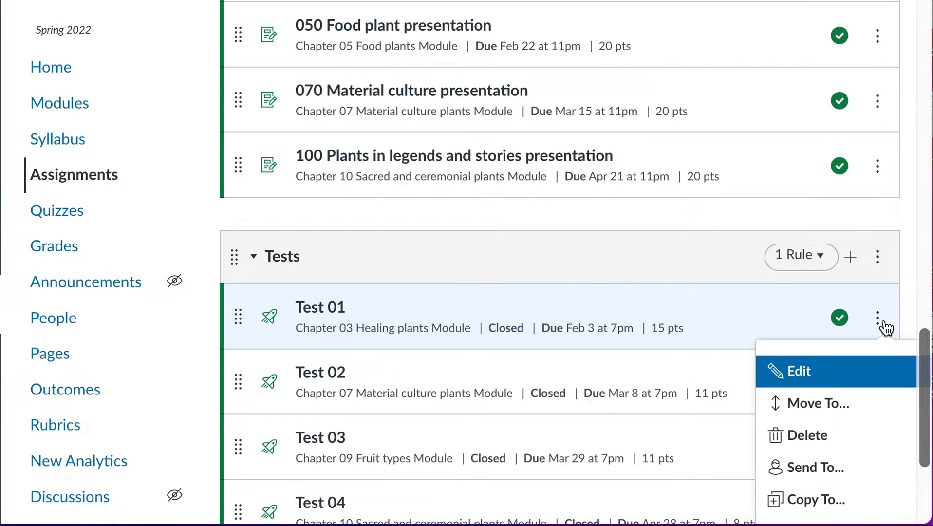
click(823, 505)
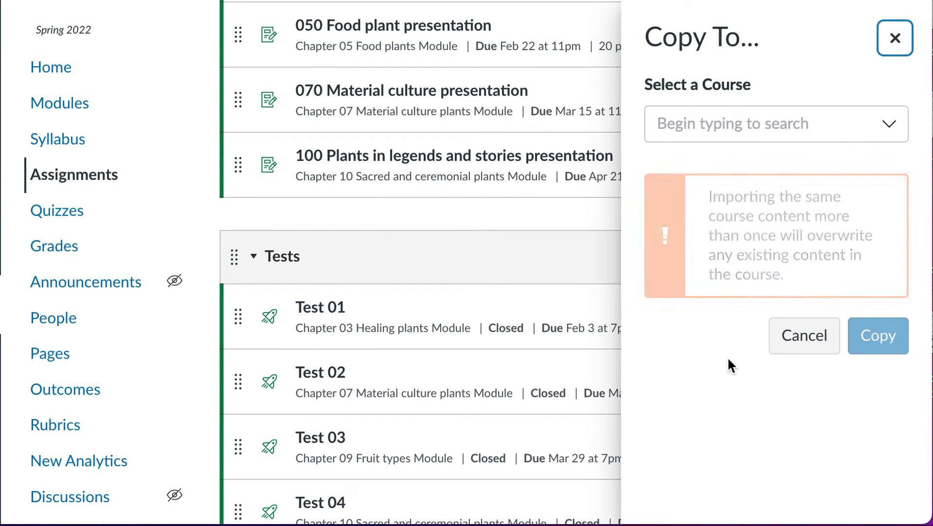
click(853, 129)
text(san)
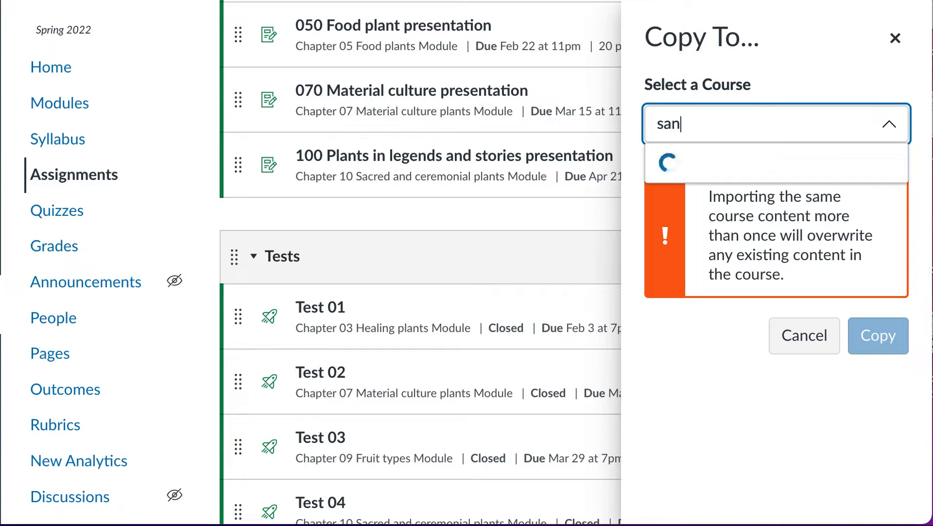
text(dbox de)
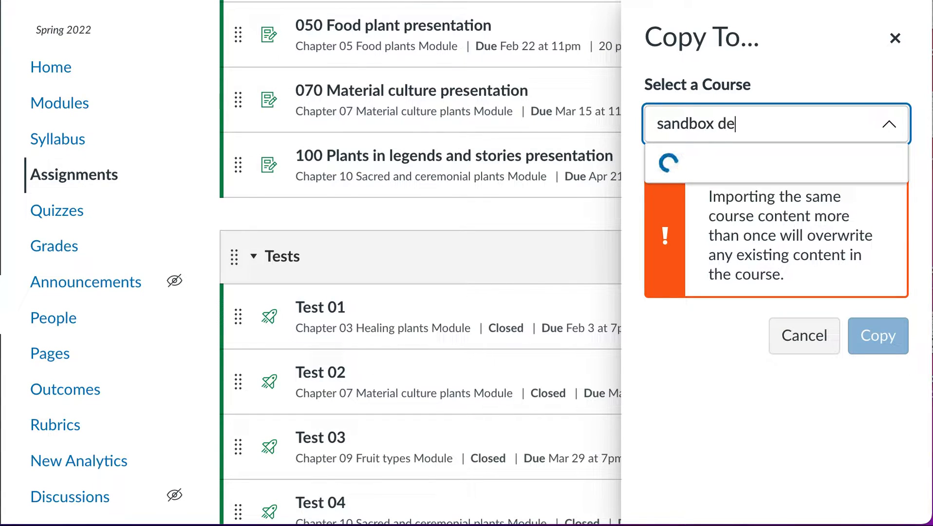
text(mosnstrator)
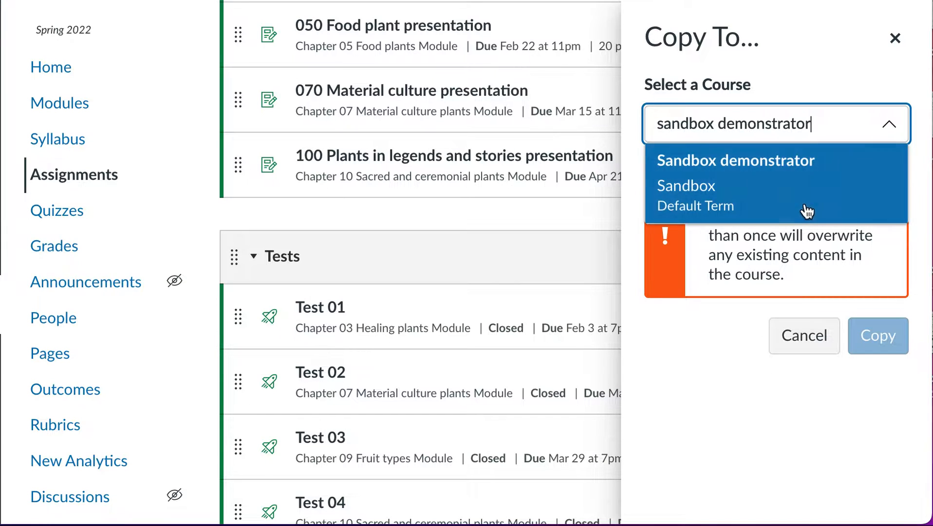
click(786, 201)
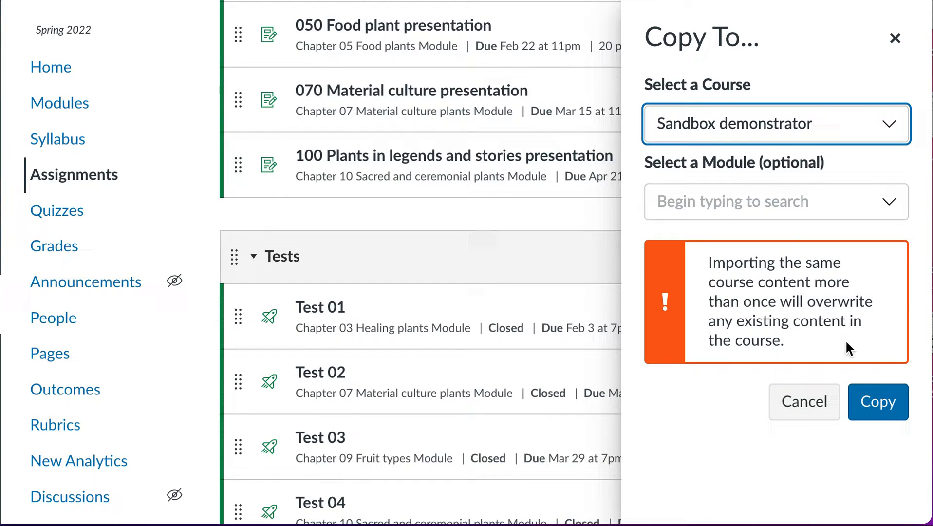
click(887, 402)
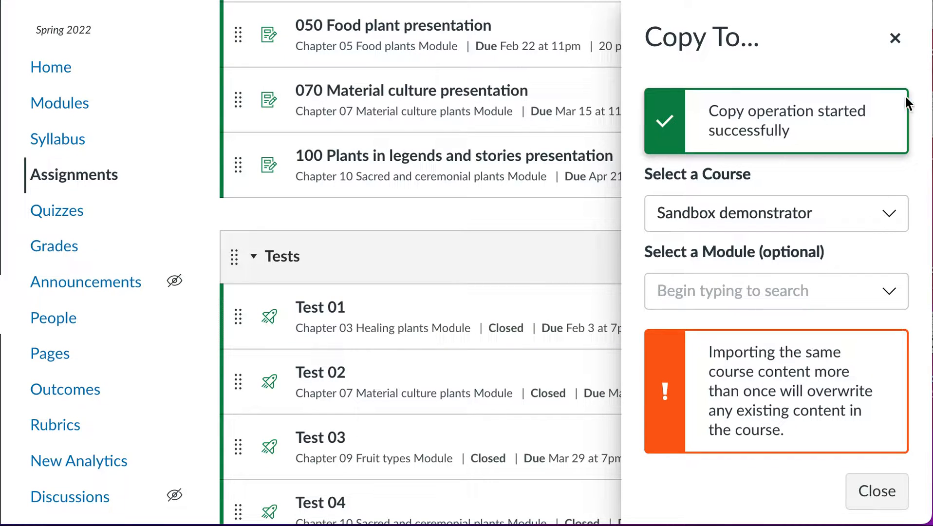
click(895, 38)
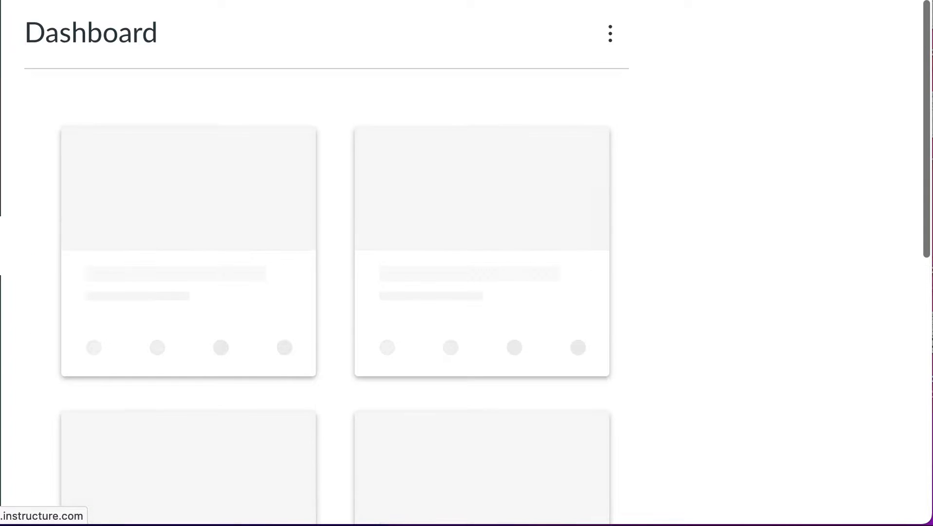
Open the unpublished Sandbox demonstrator course from the Dashboard and view its Assignments page.
scroll(226, 339, down, 5)
scroll(226, 339, down, 5)
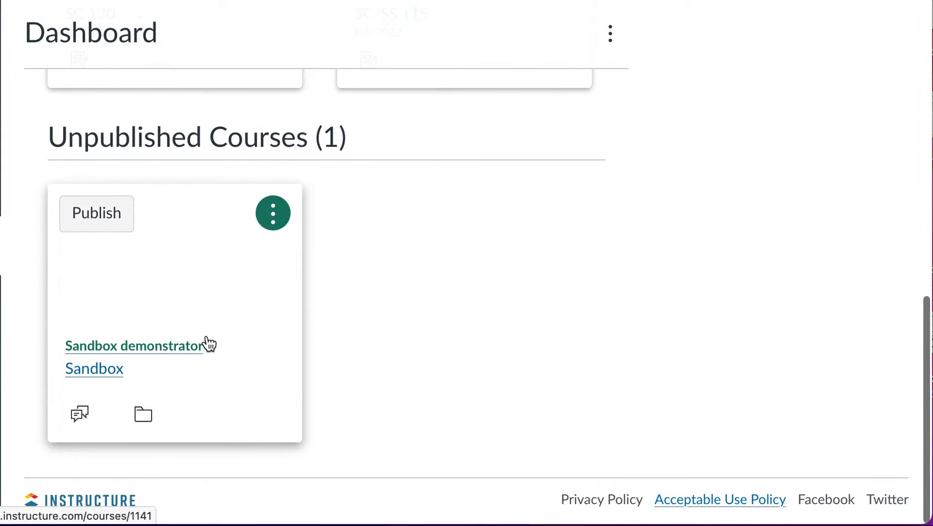
click(177, 347)
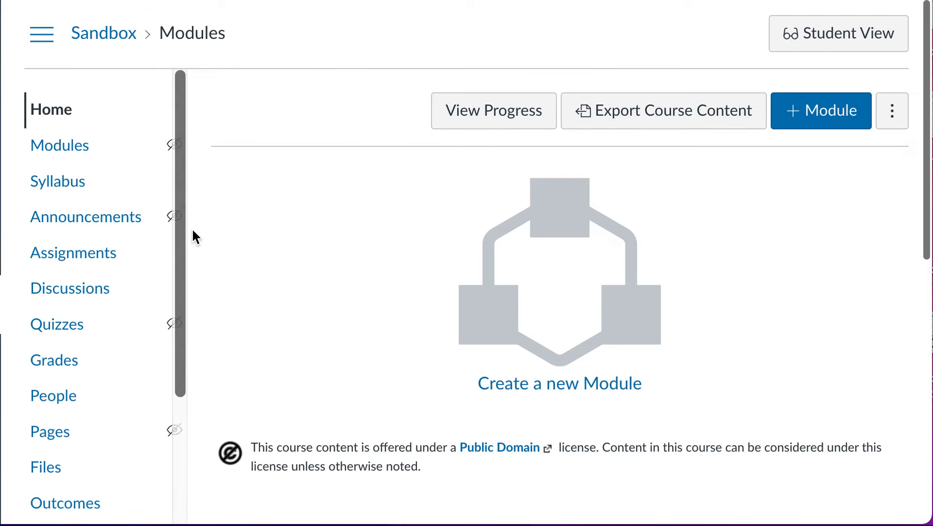
click(76, 261)
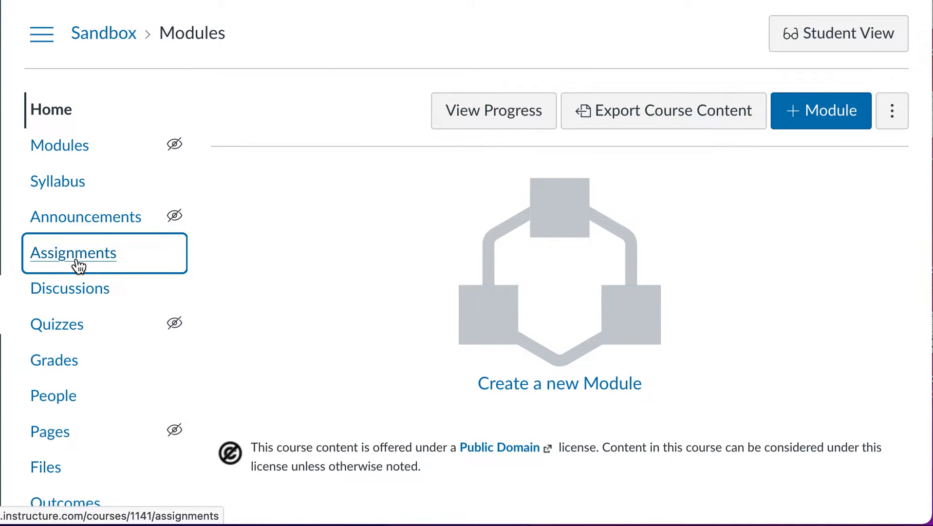
scroll(298, 227, down, 1)
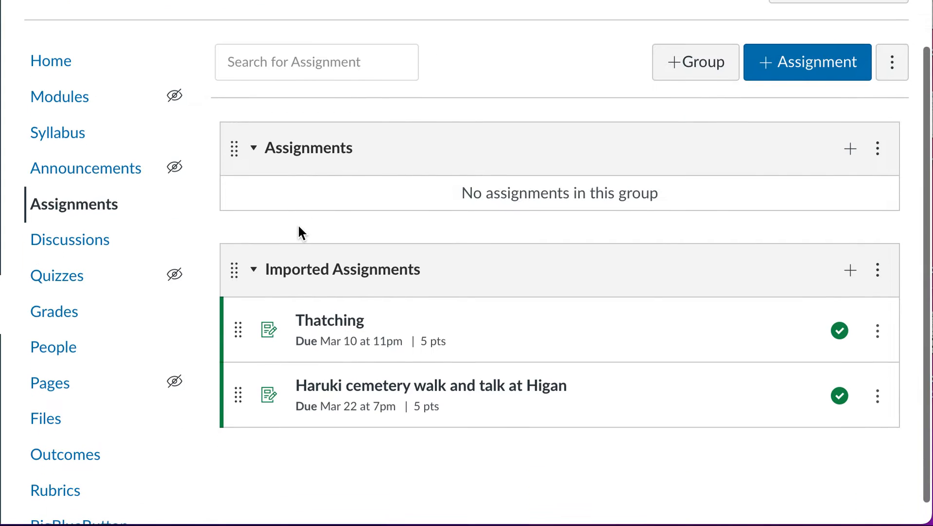
Move Thatching and Haruki cemetery walk and talk at Higan from Imported Assignments into the Assignments group, and reload the page.
scroll(298, 226, down, 1)
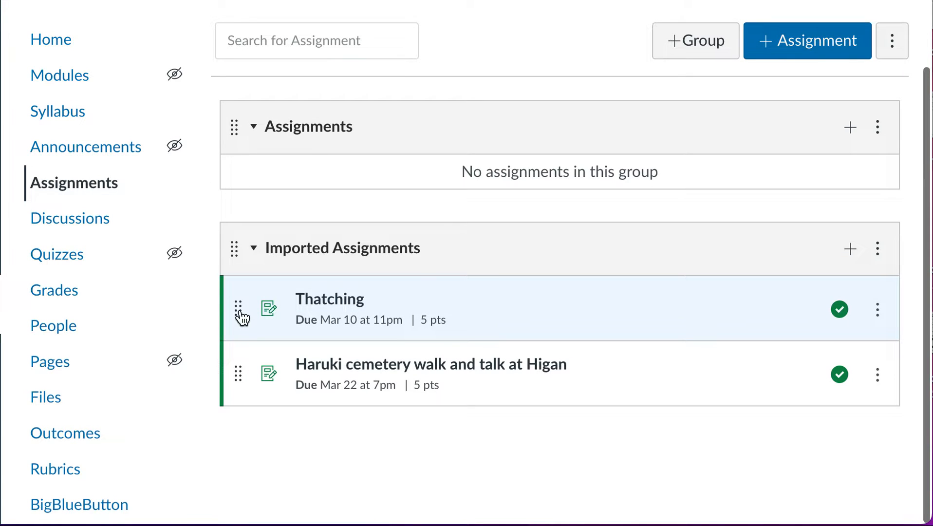
drag(241, 314, 256, 182)
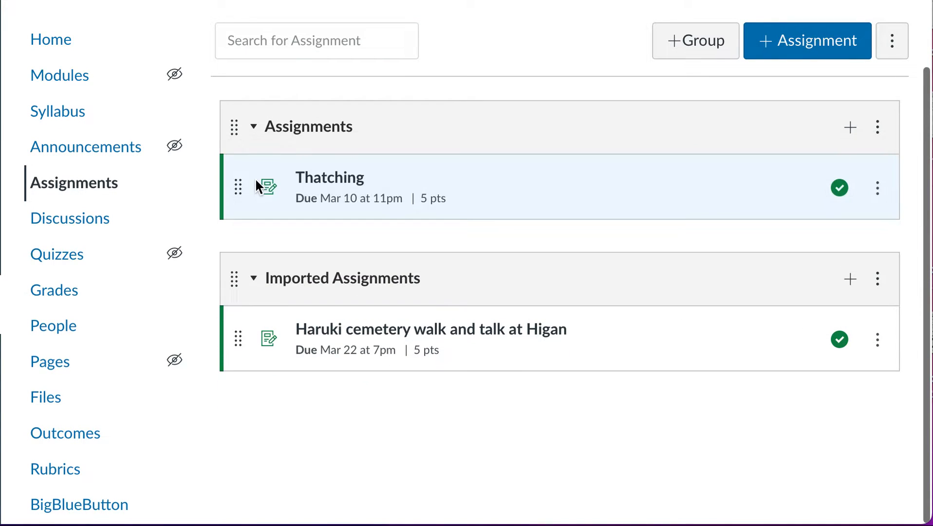
drag(242, 351, 245, 225)
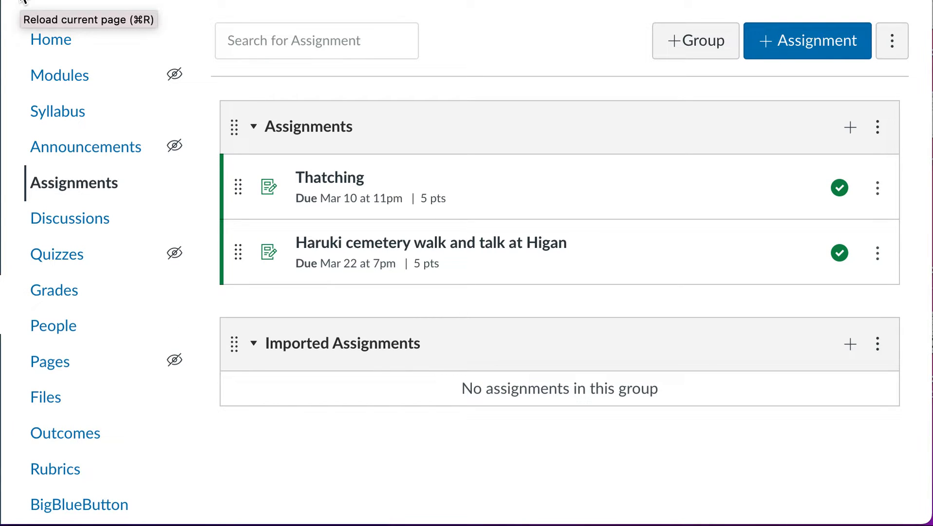
click(23, 2)
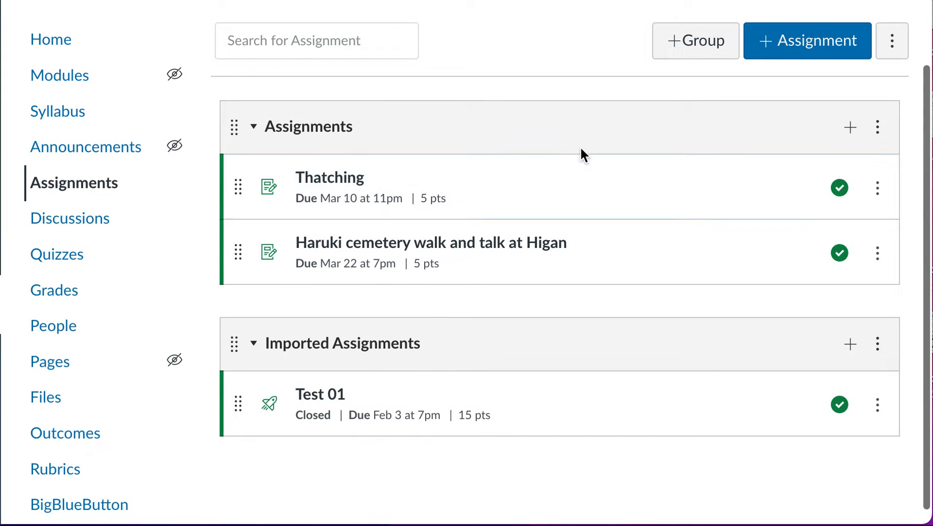
Add an assignment group named Tests and move Test 01 from Imported Assignments into it.
click(700, 43)
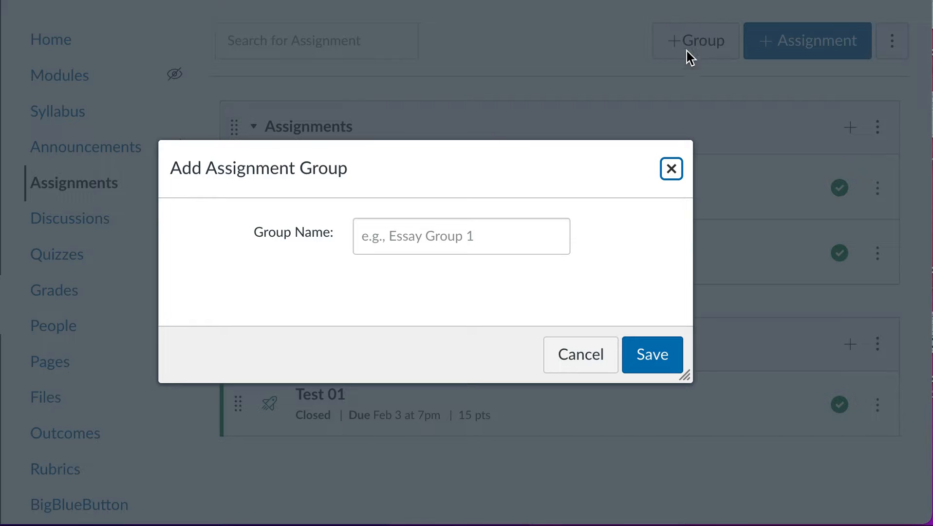
click(481, 237)
text(R)
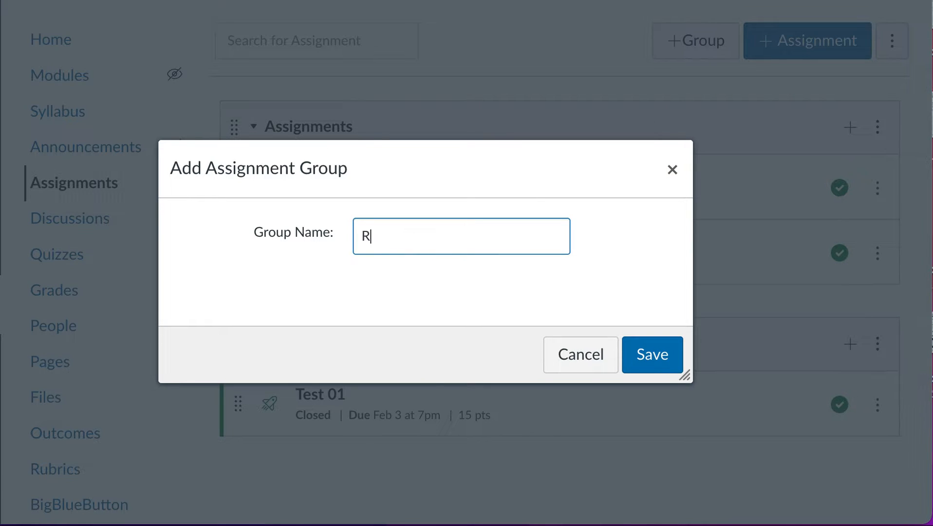
key(BackSpace)
text(Tests)
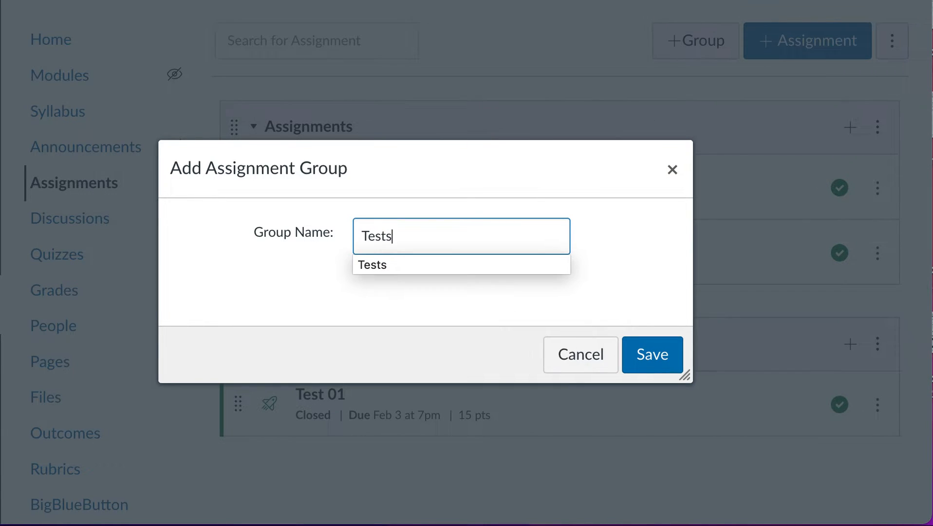
click(652, 355)
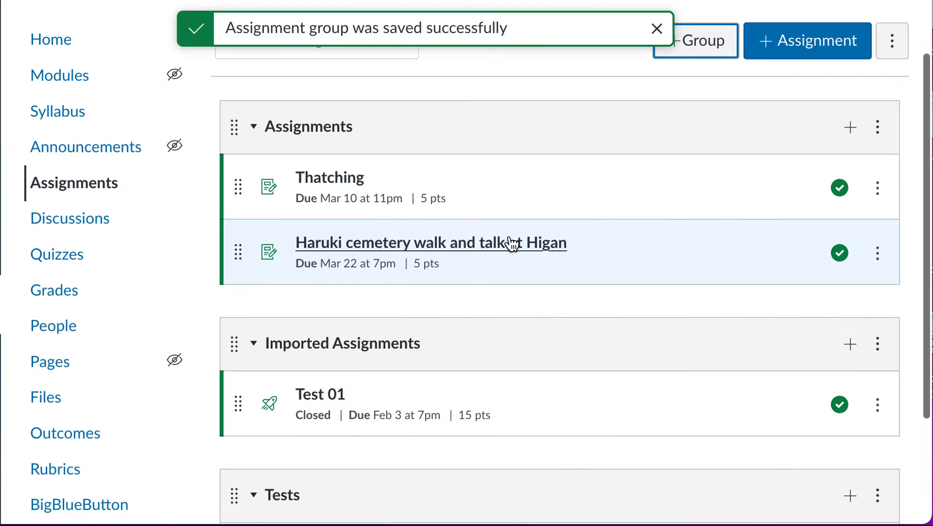
scroll(287, 416, down, 3)
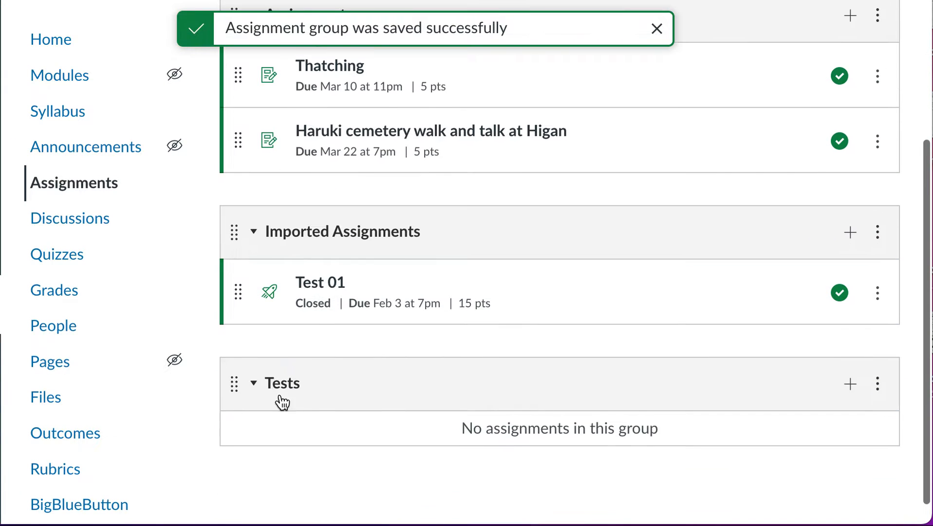
drag(240, 297, 239, 463)
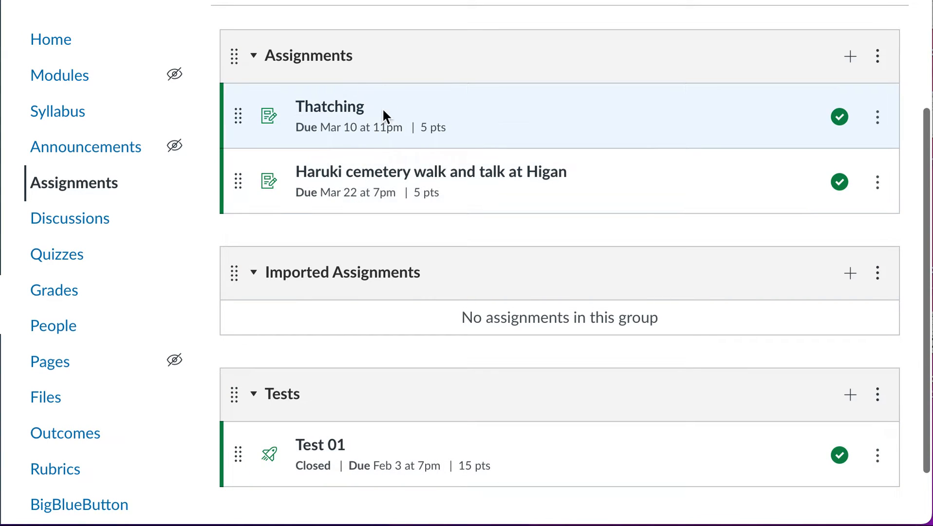
scroll(381, 112, up, 3)
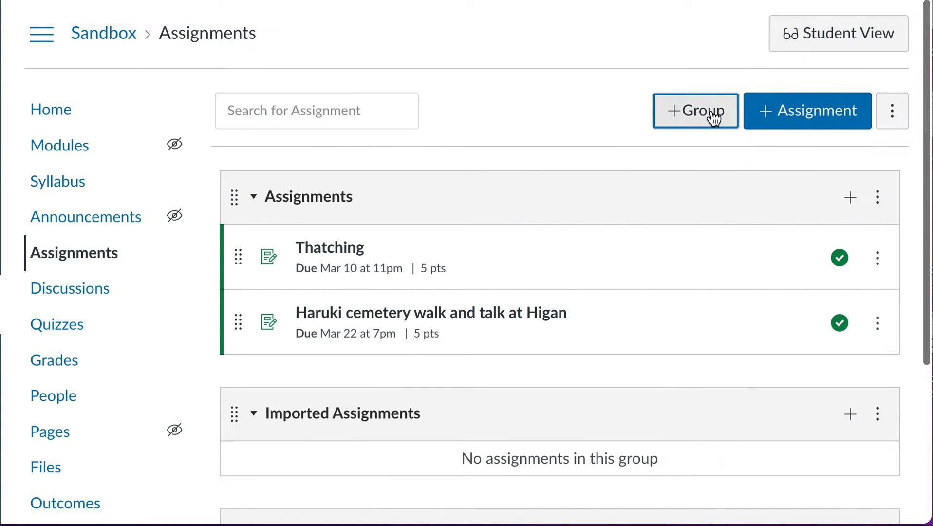
click(890, 113)
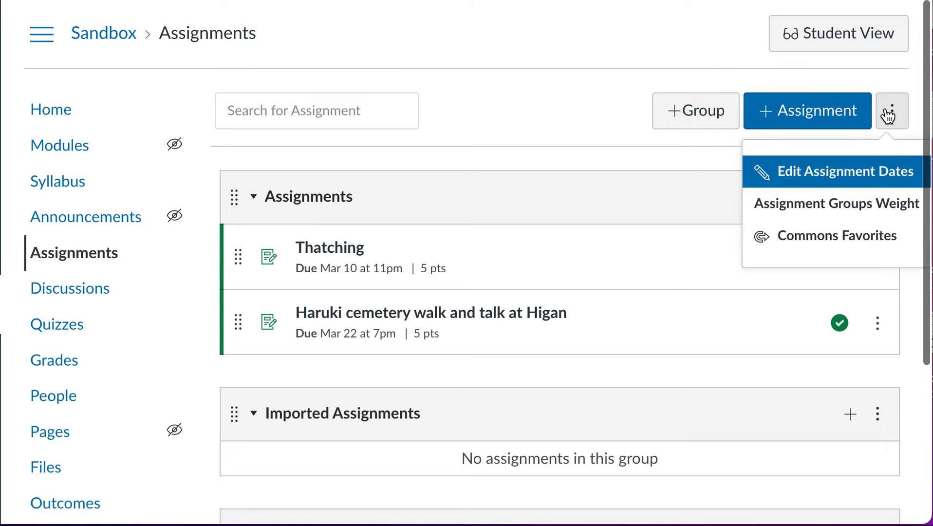
click(836, 209)
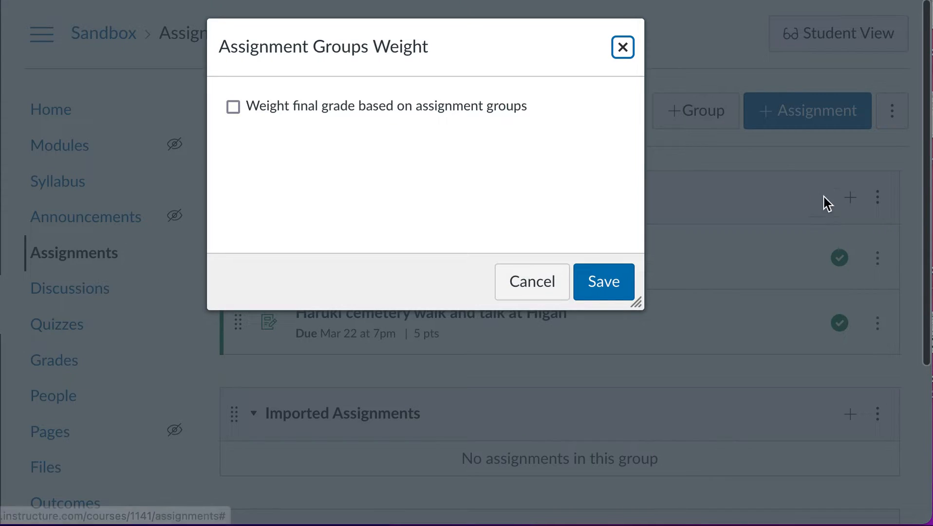
click(406, 106)
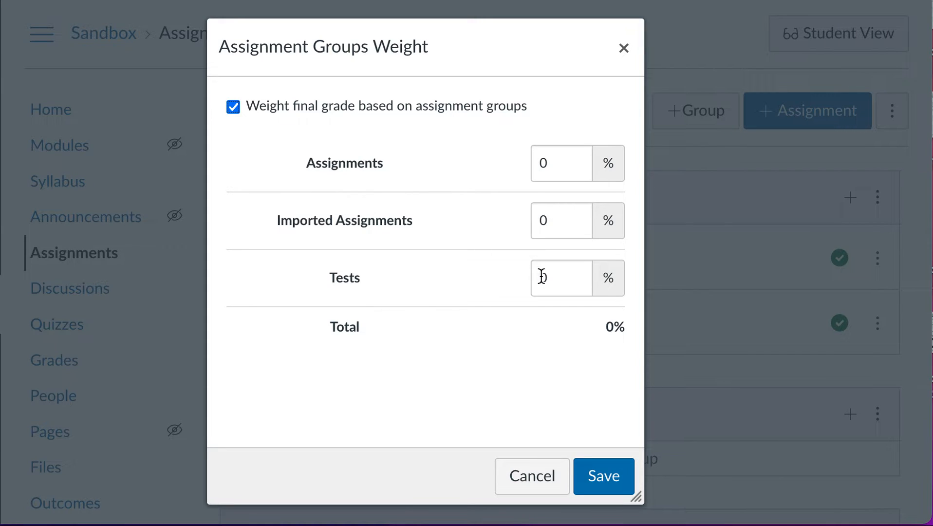
click(557, 485)
Delete the Imported Assignments group from the course's Assignments page.
scroll(628, 444, down, 3)
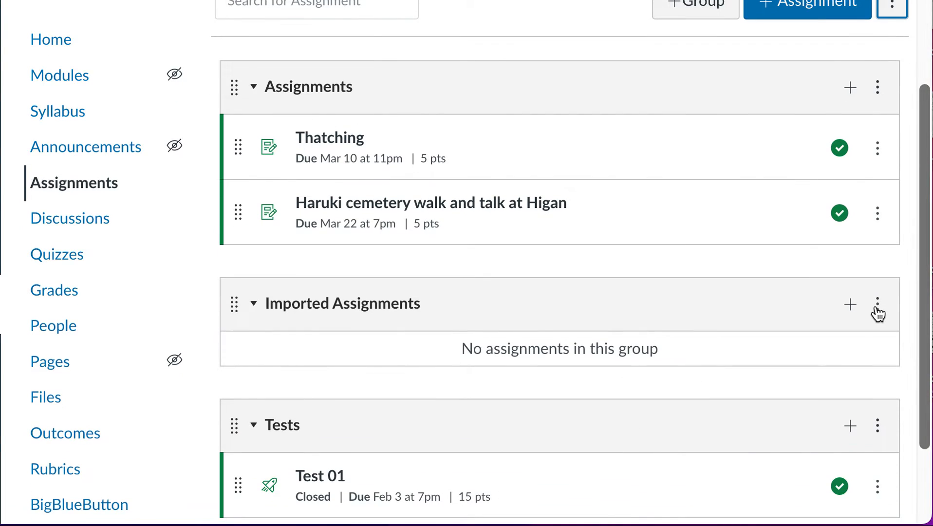
click(877, 309)
click(815, 392)
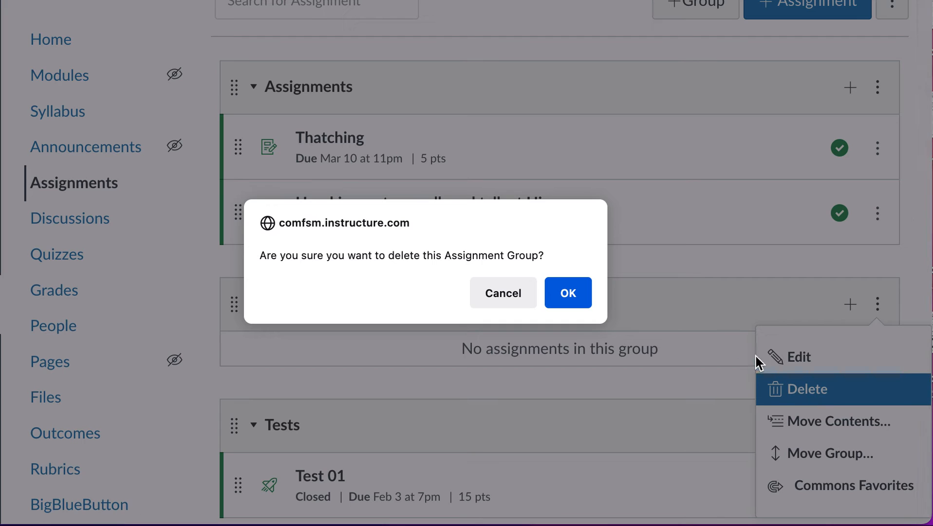
click(574, 290)
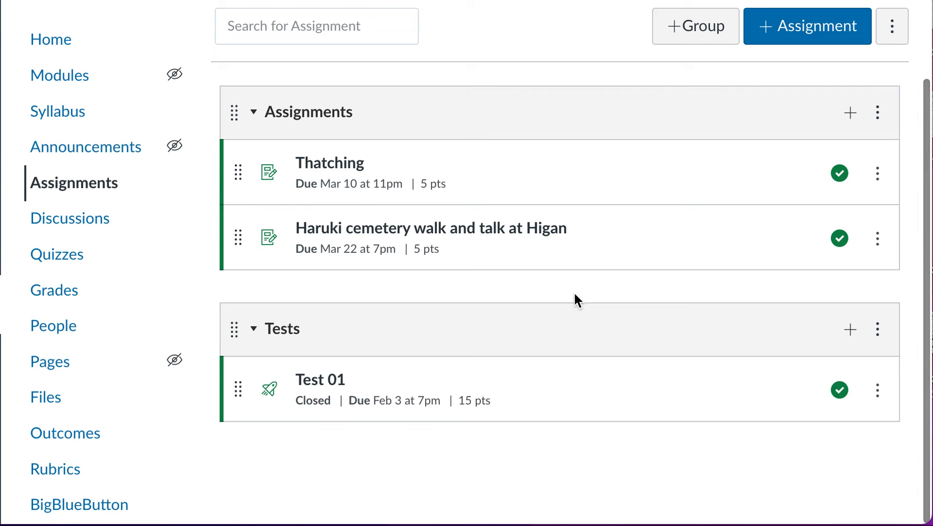
Enable weighting the final grade by assignment groups and set the Assignments group's weight to 60%.
click(896, 27)
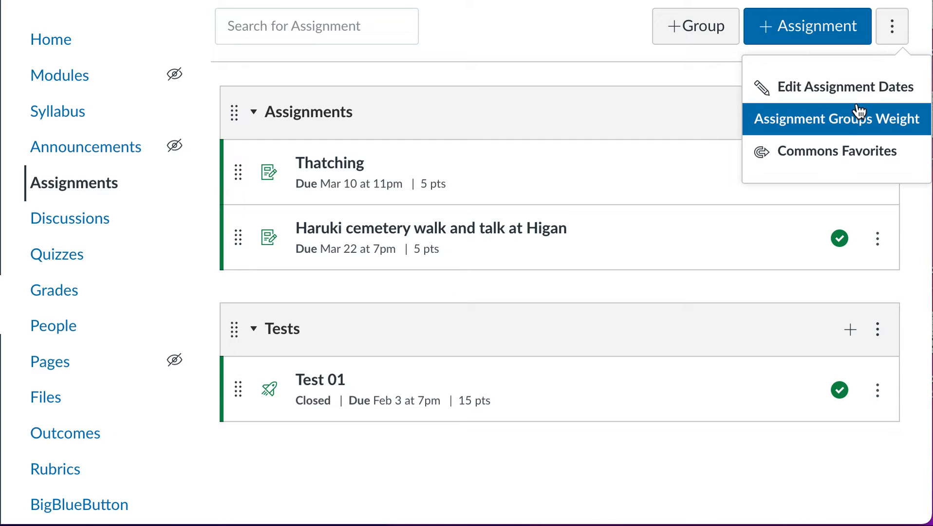
click(803, 116)
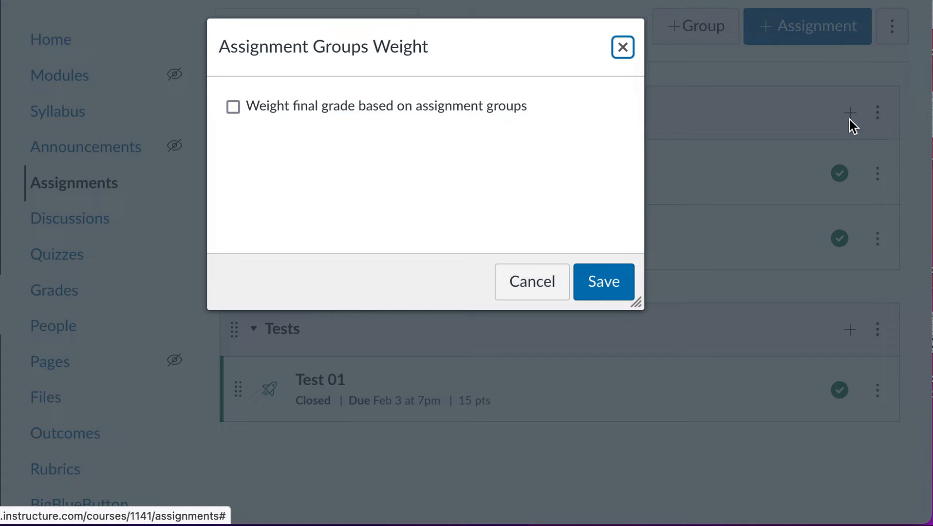
click(379, 102)
click(552, 155)
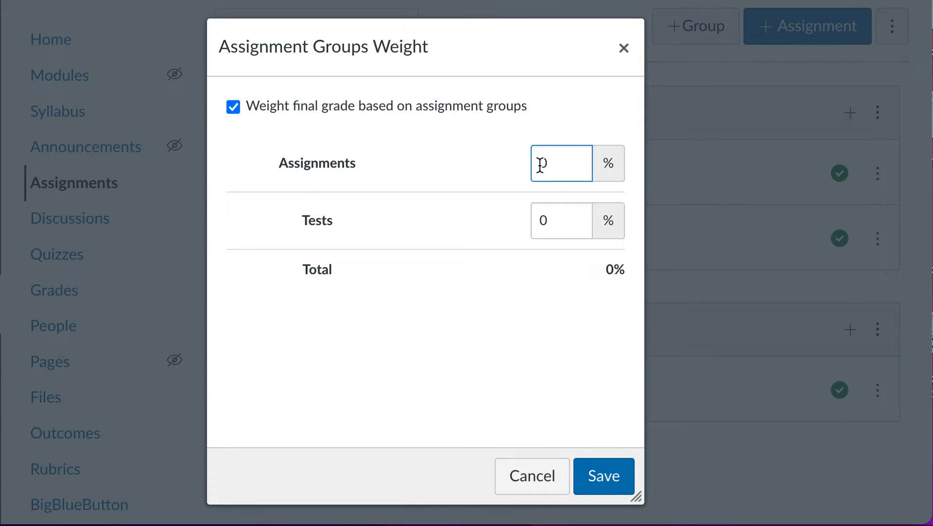
key(BackSpace)
text(600)
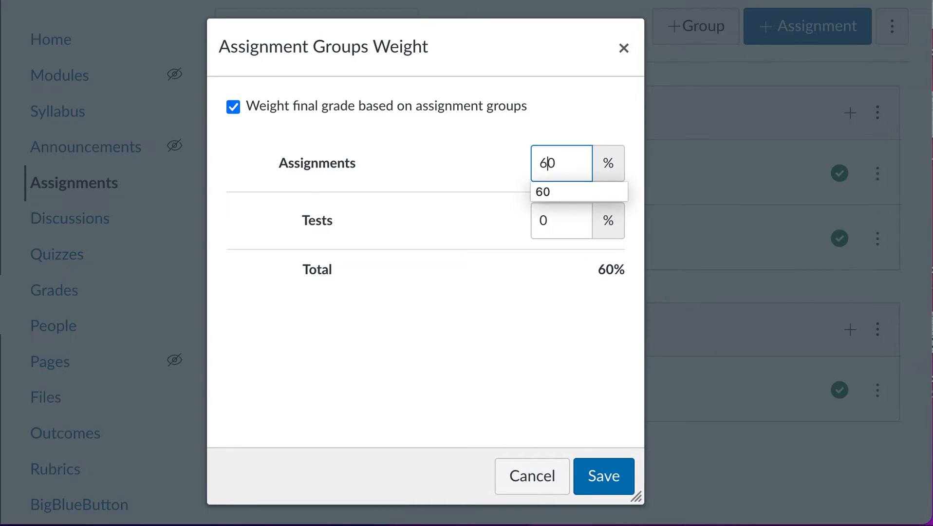
key(BackSpace)
Set the Tests group's weight to 40% and save the assignment group weights.
click(541, 223)
text(4)
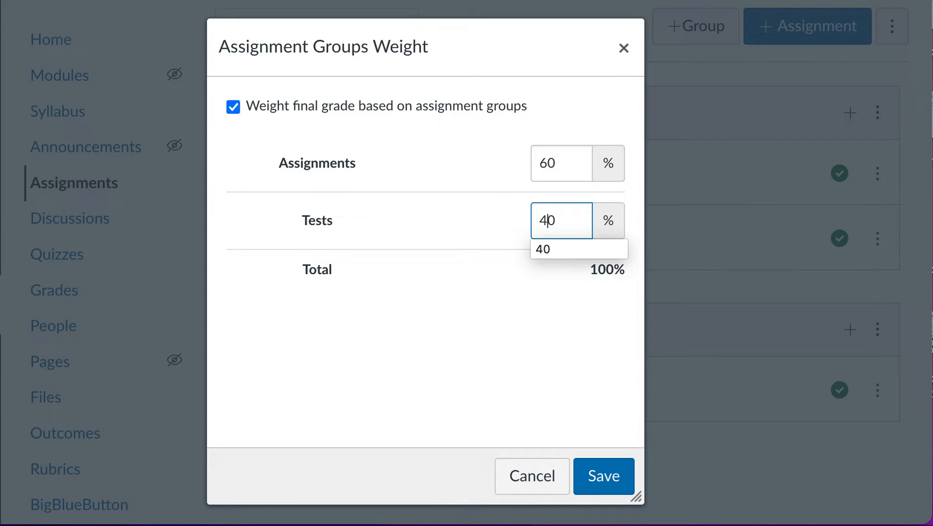
click(544, 252)
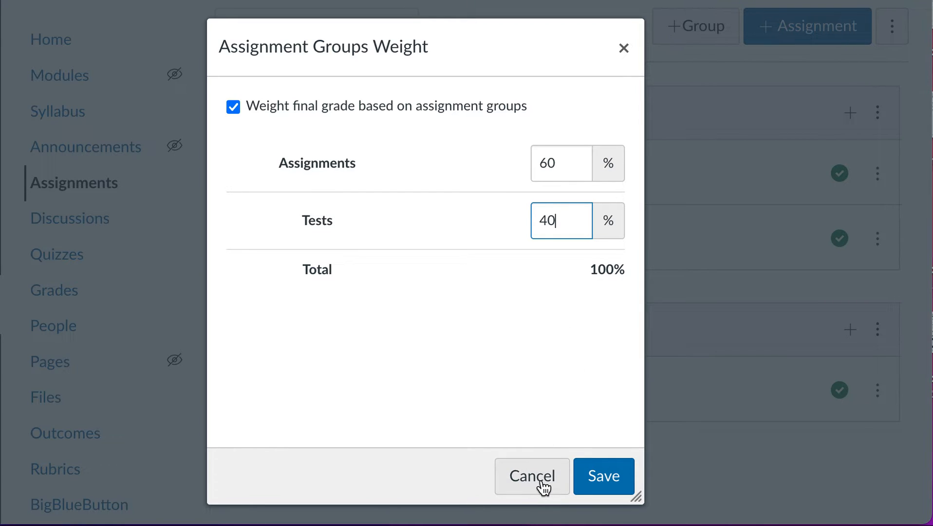
click(586, 484)
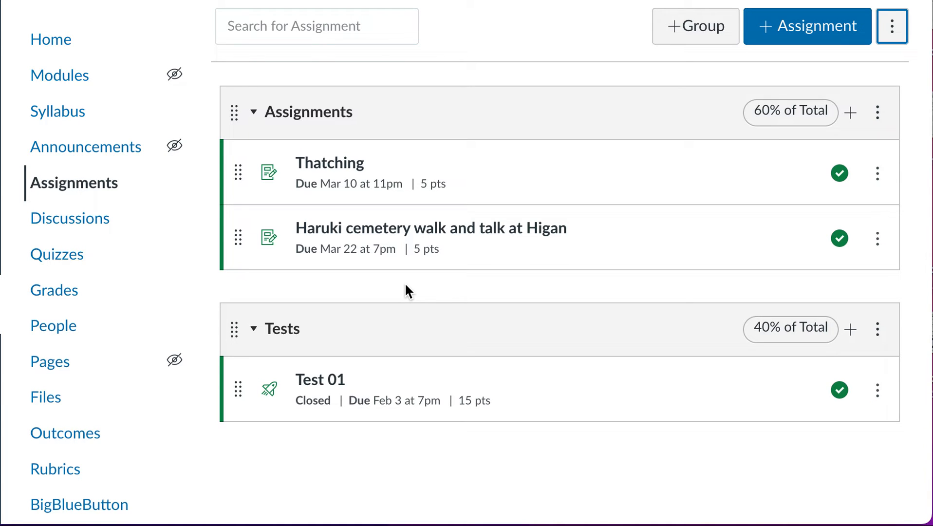
Open the Sandbox course's Settings and locate the Import Course Content option among the course actions.
scroll(78, 406, down, 5)
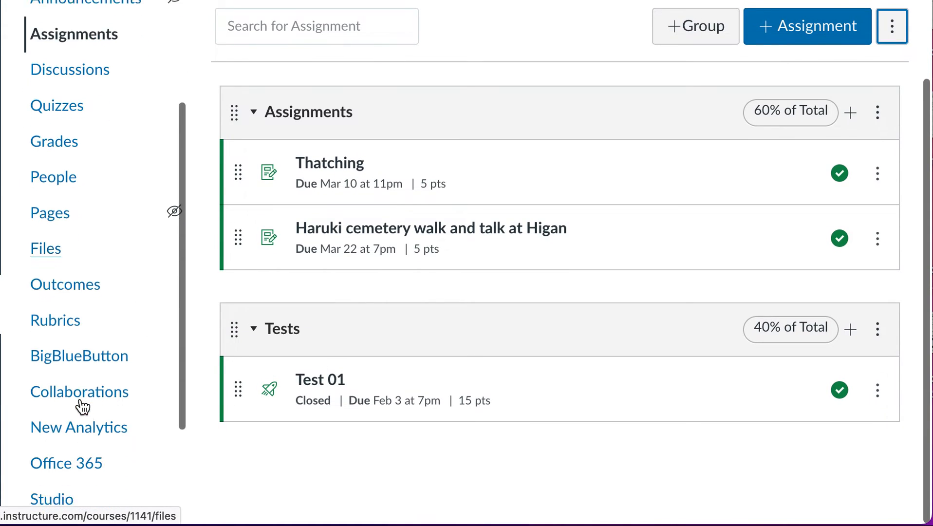
click(66, 437)
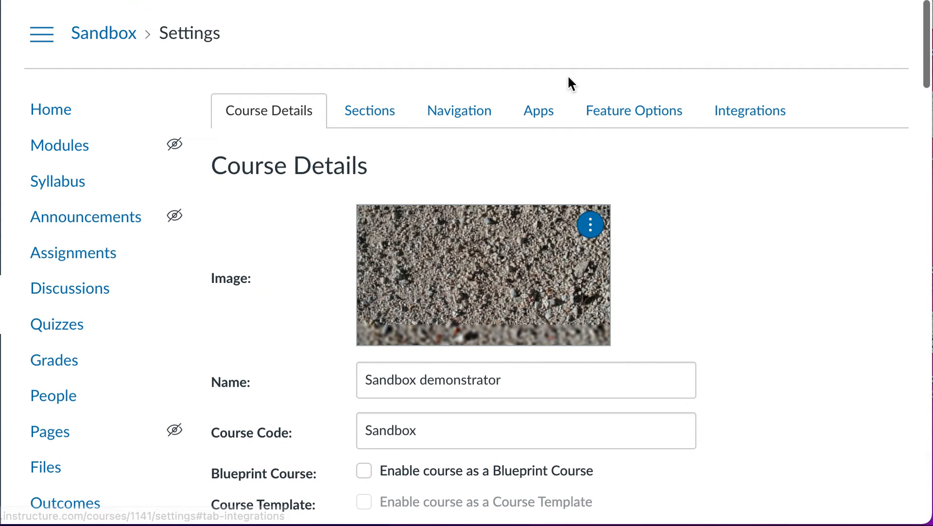
scroll(452, 313, down, 20)
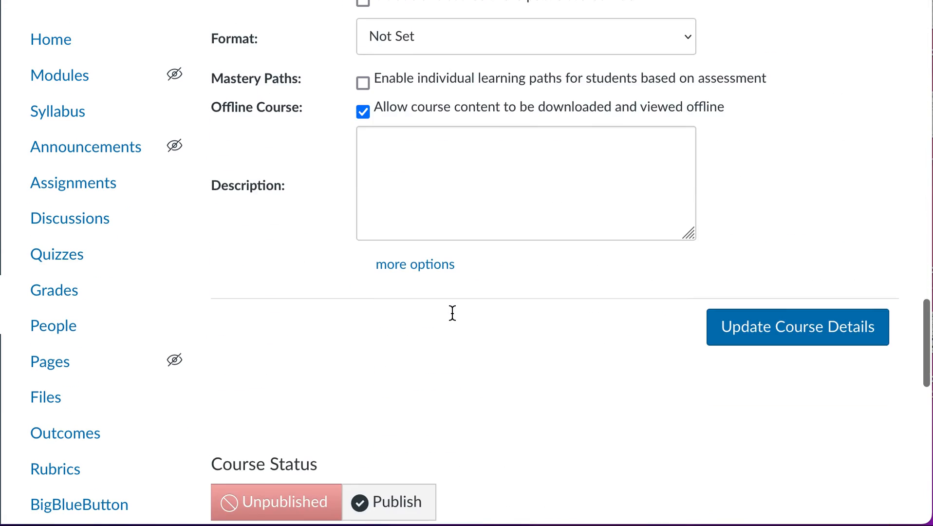
scroll(453, 320, up, 2)
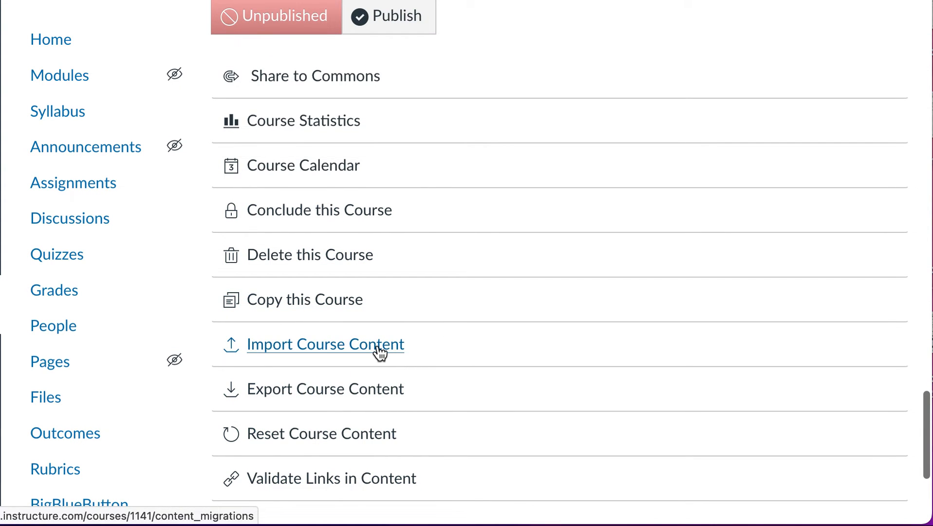
scroll(201, 233, up, 15)
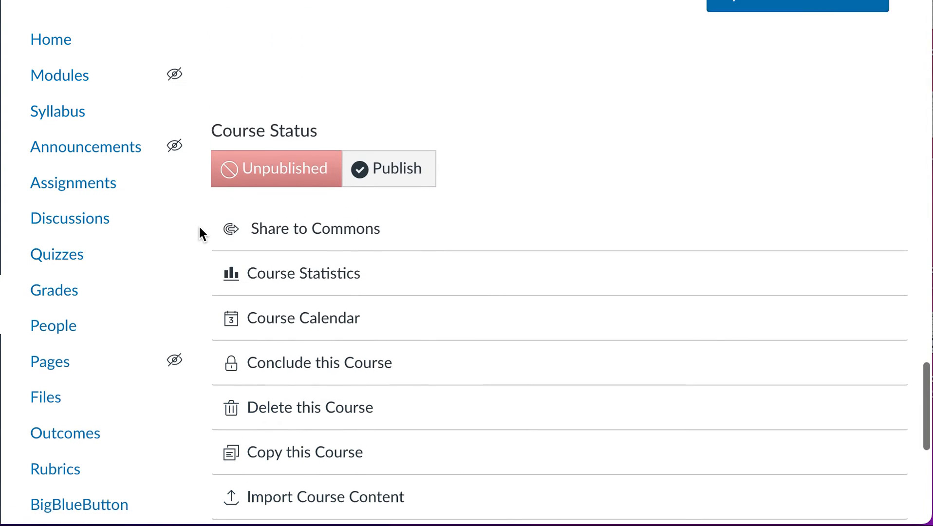
scroll(199, 228, up, 10)
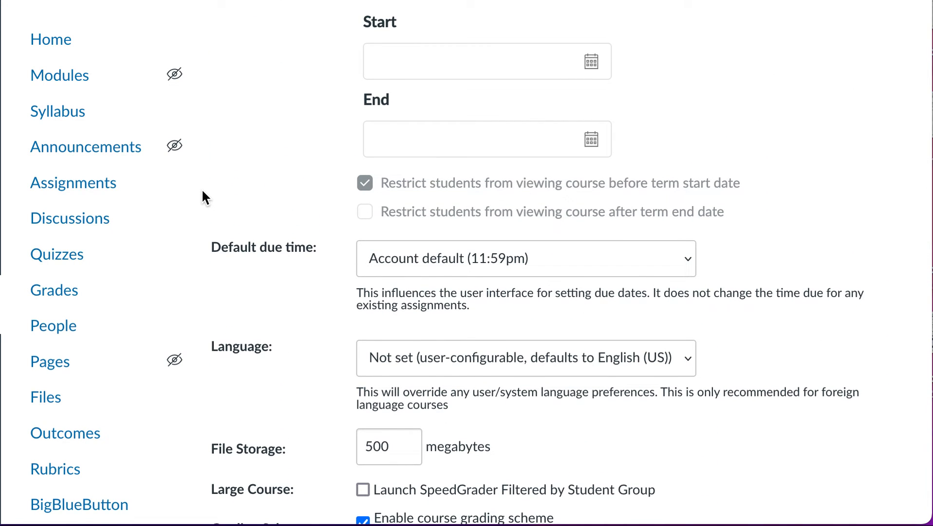
Open the list of all courses and examine the current, past and future enrollments with their terms and published status.
click(3, 282)
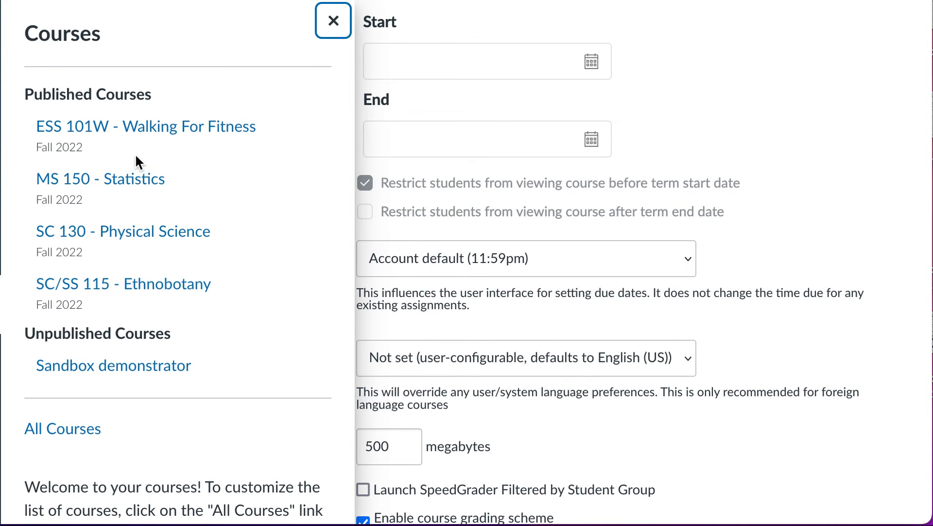
click(76, 430)
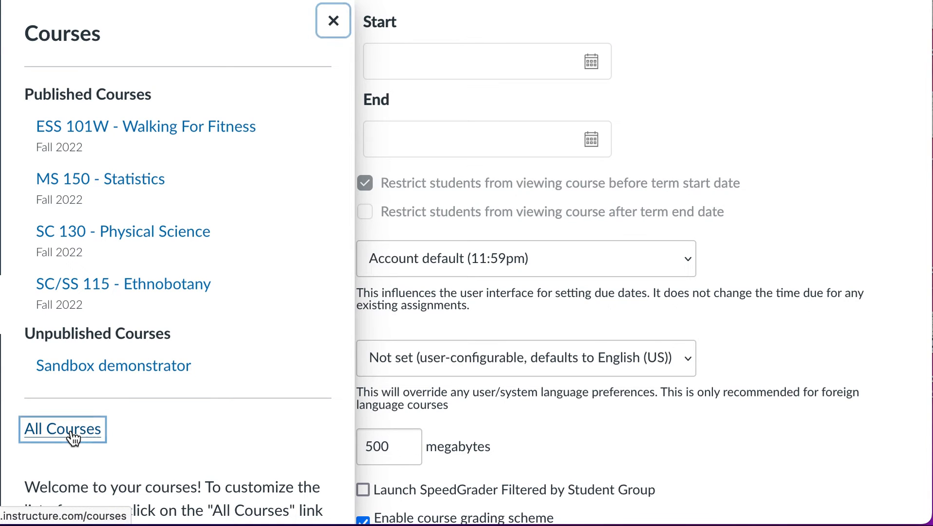
scroll(179, 406, down, 9)
scroll(178, 399, down, 15)
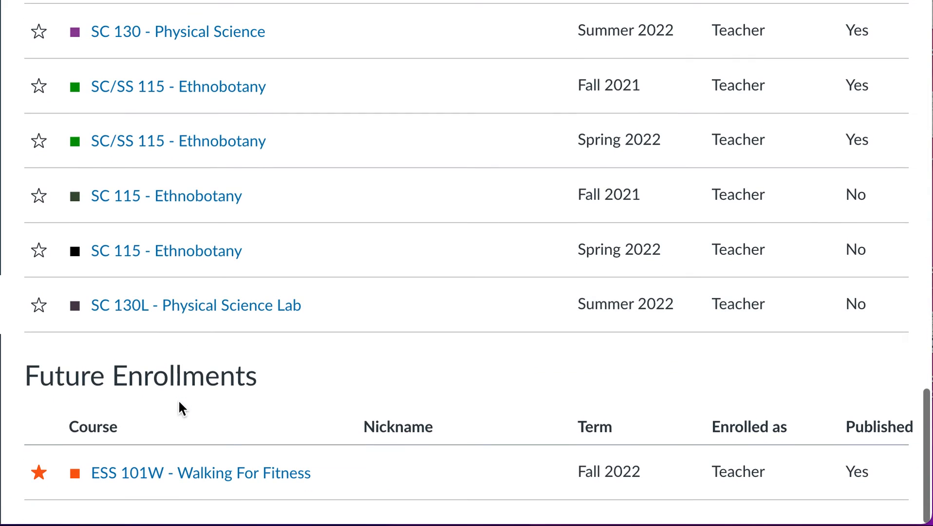
scroll(179, 400, up, 1)
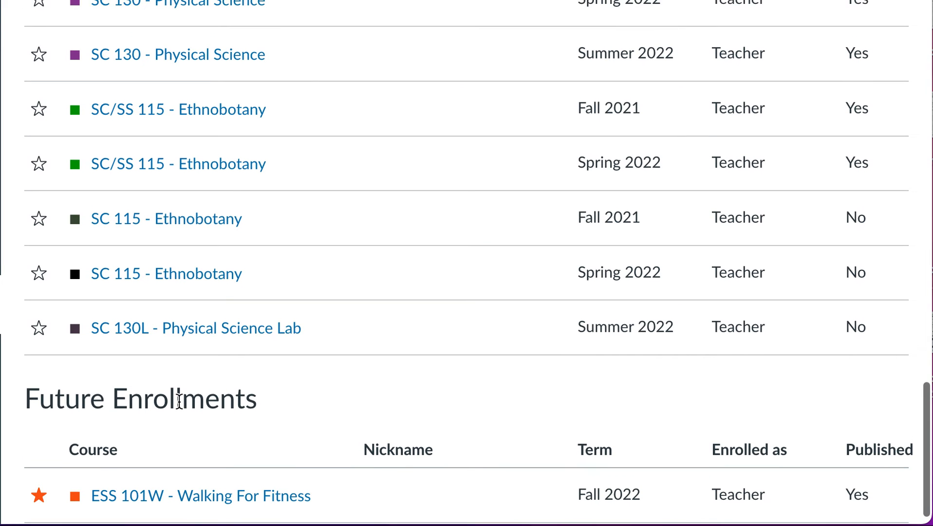
scroll(179, 399, up, 6)
scroll(179, 399, up, 11)
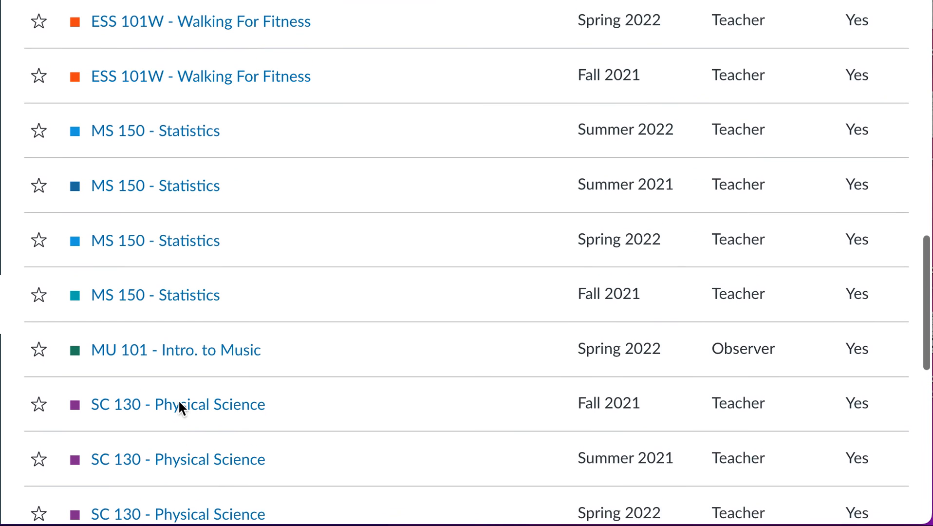
scroll(180, 408, up, 6)
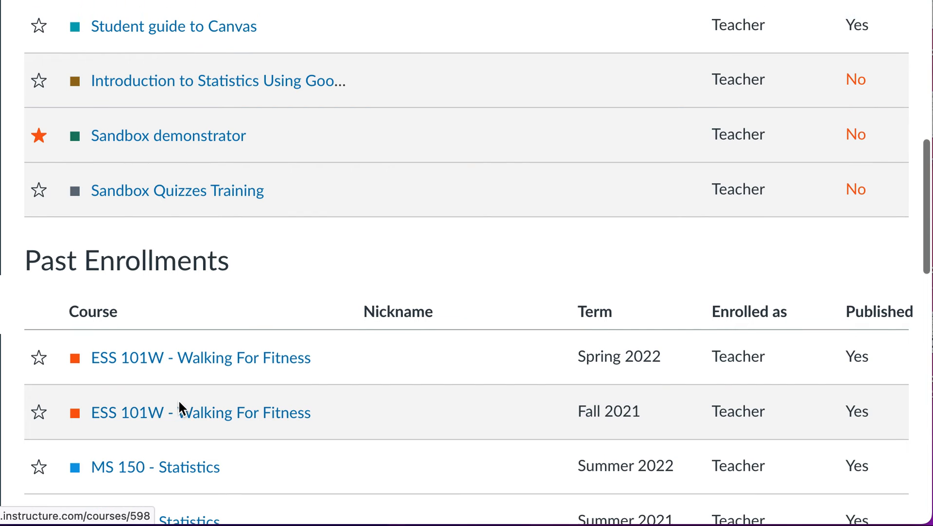
scroll(180, 408, up, 2)
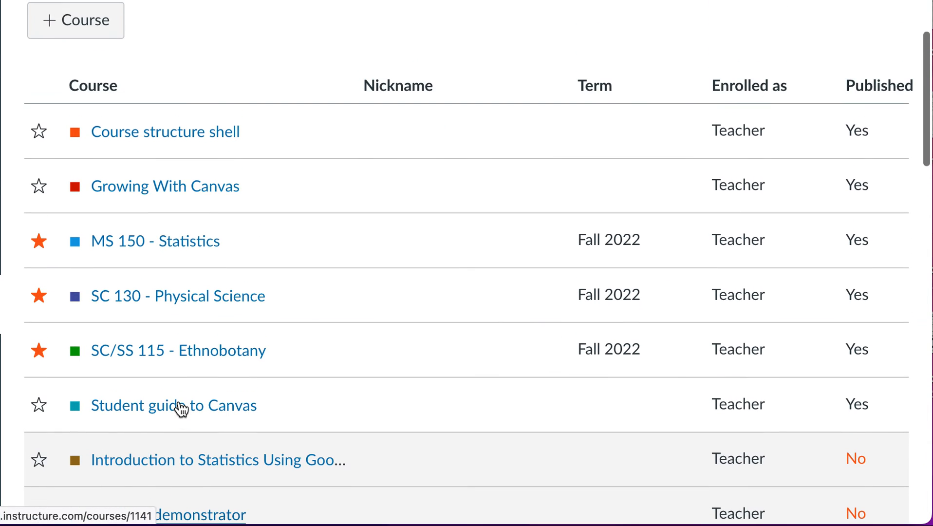
scroll(180, 408, down, 3)
scroll(180, 408, up, 2)
scroll(181, 409, up, 2)
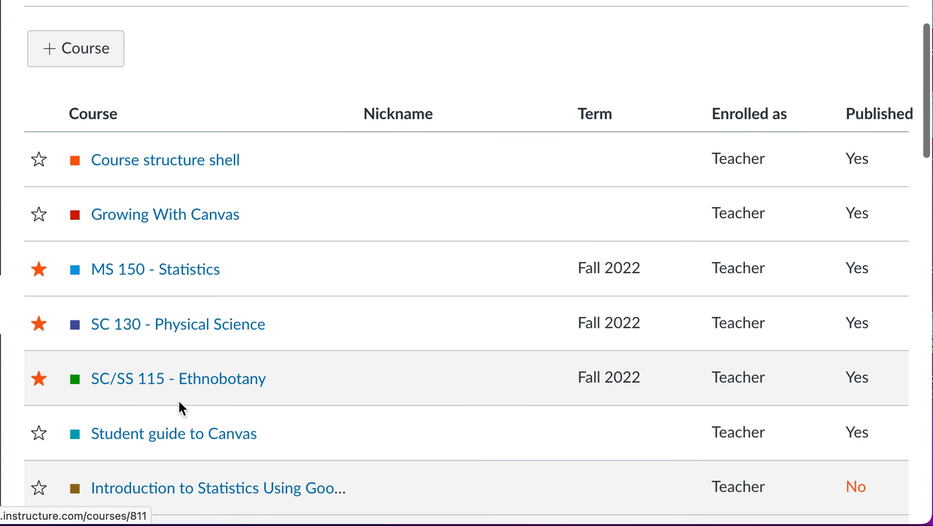
scroll(159, 380, down, 17)
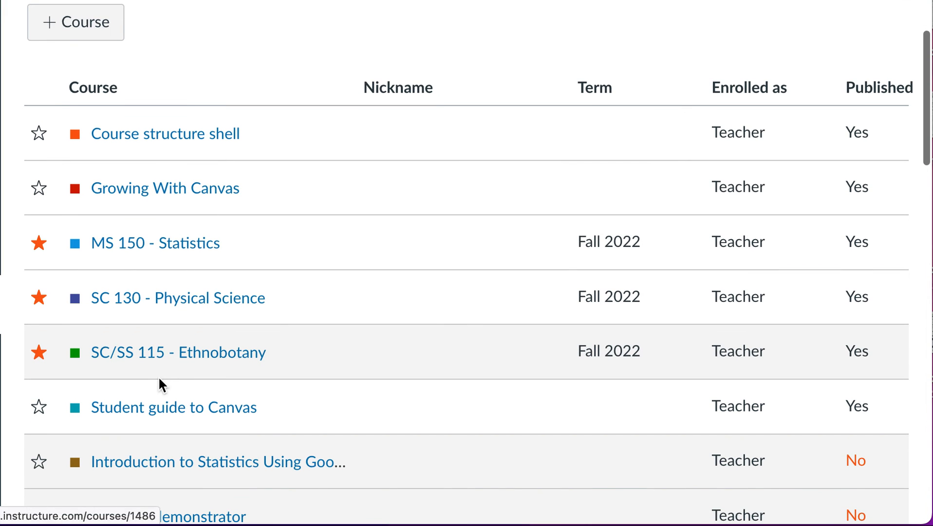
scroll(158, 382, down, 10)
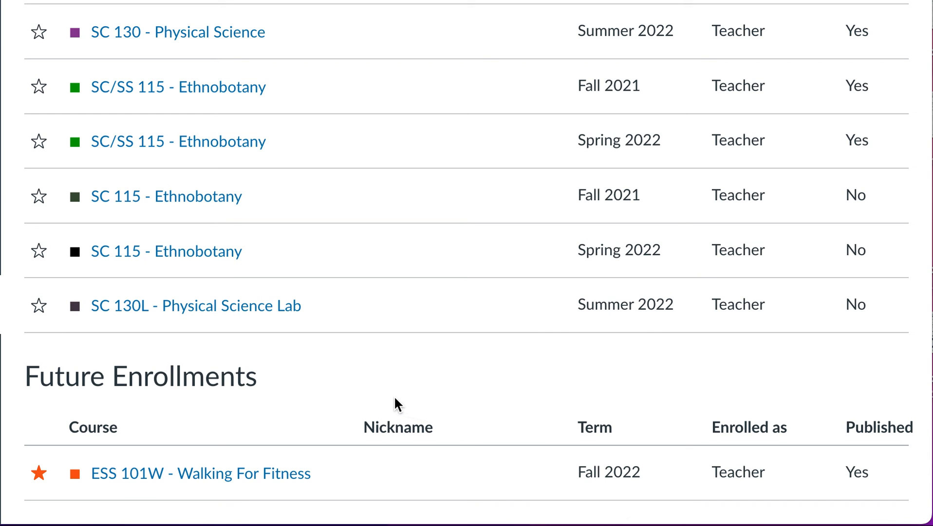
scroll(500, 396, up, 15)
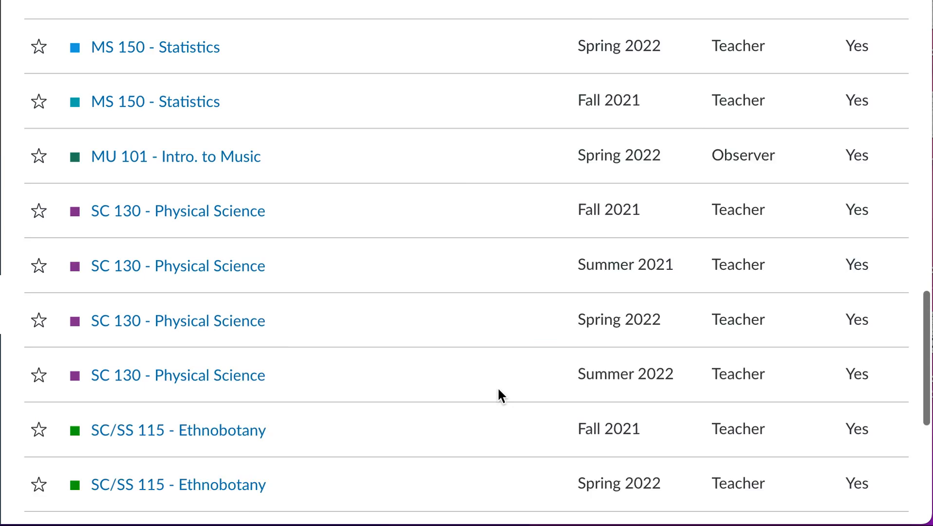
scroll(497, 386, up, 12)
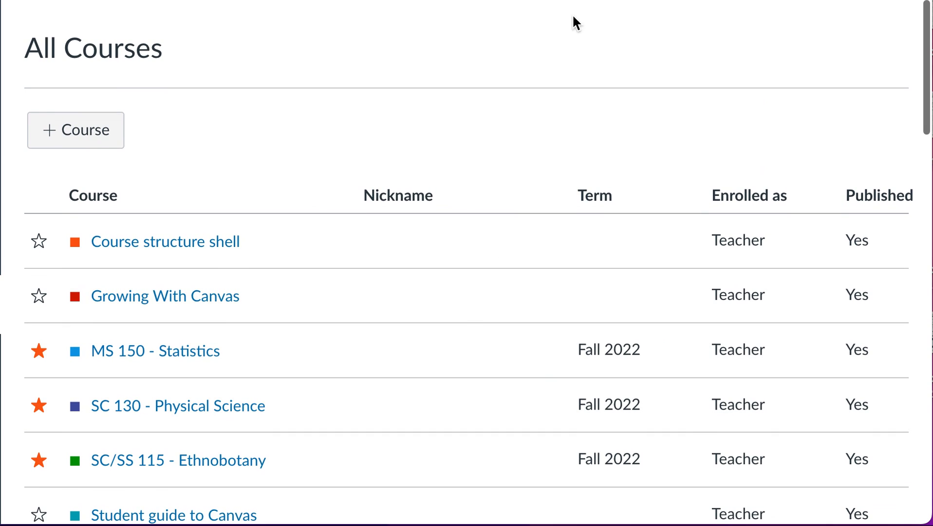